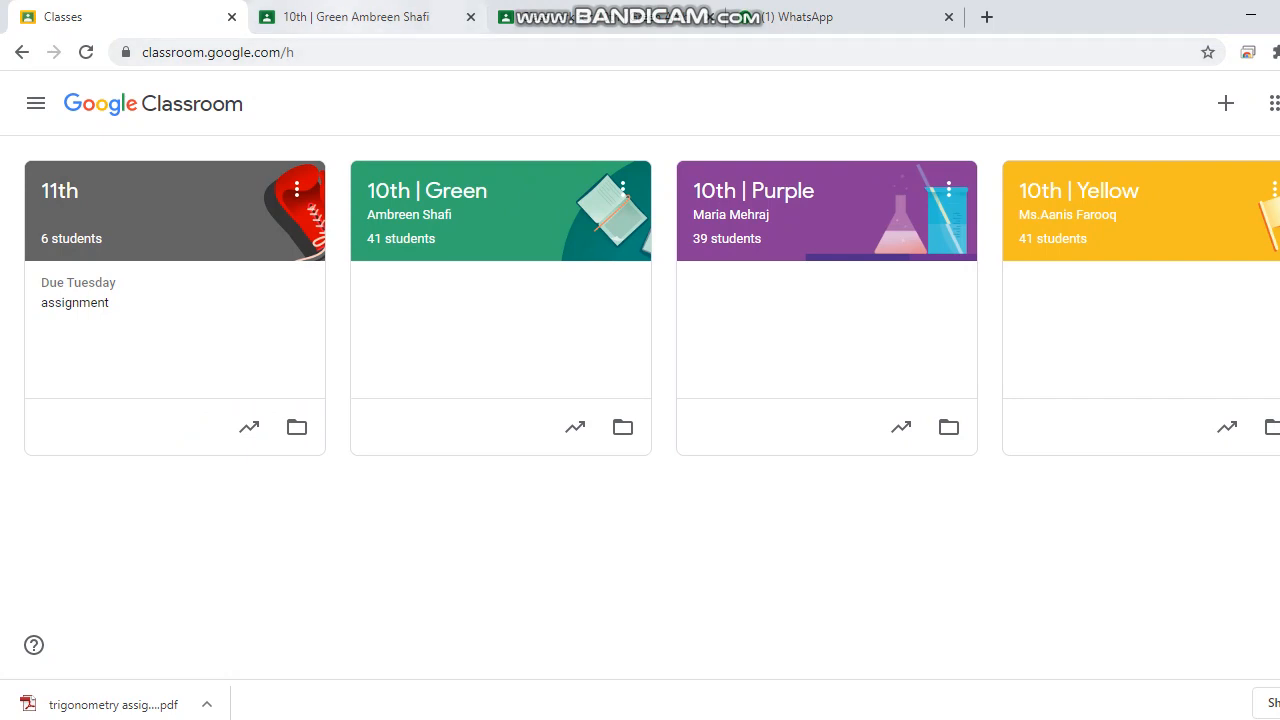
- Open the classwork page of the 10th | Green class and show the options for creating new classwork
click(358, 17)
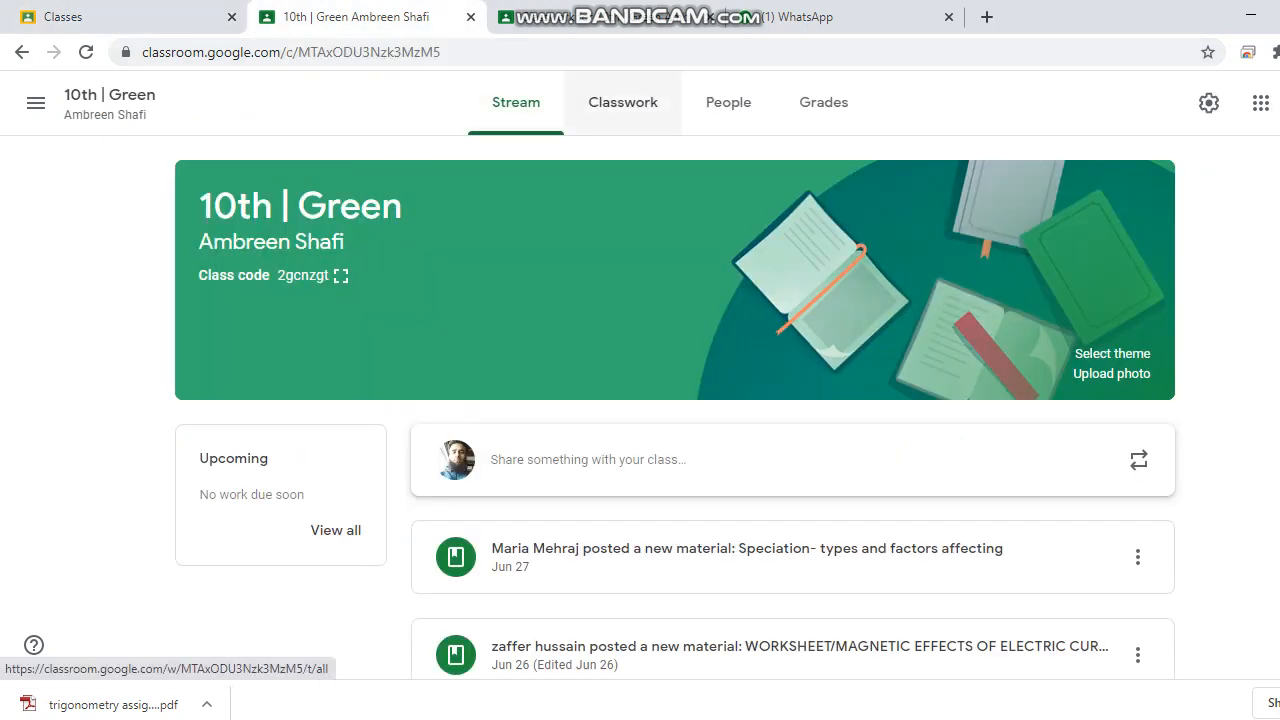
click(622, 102)
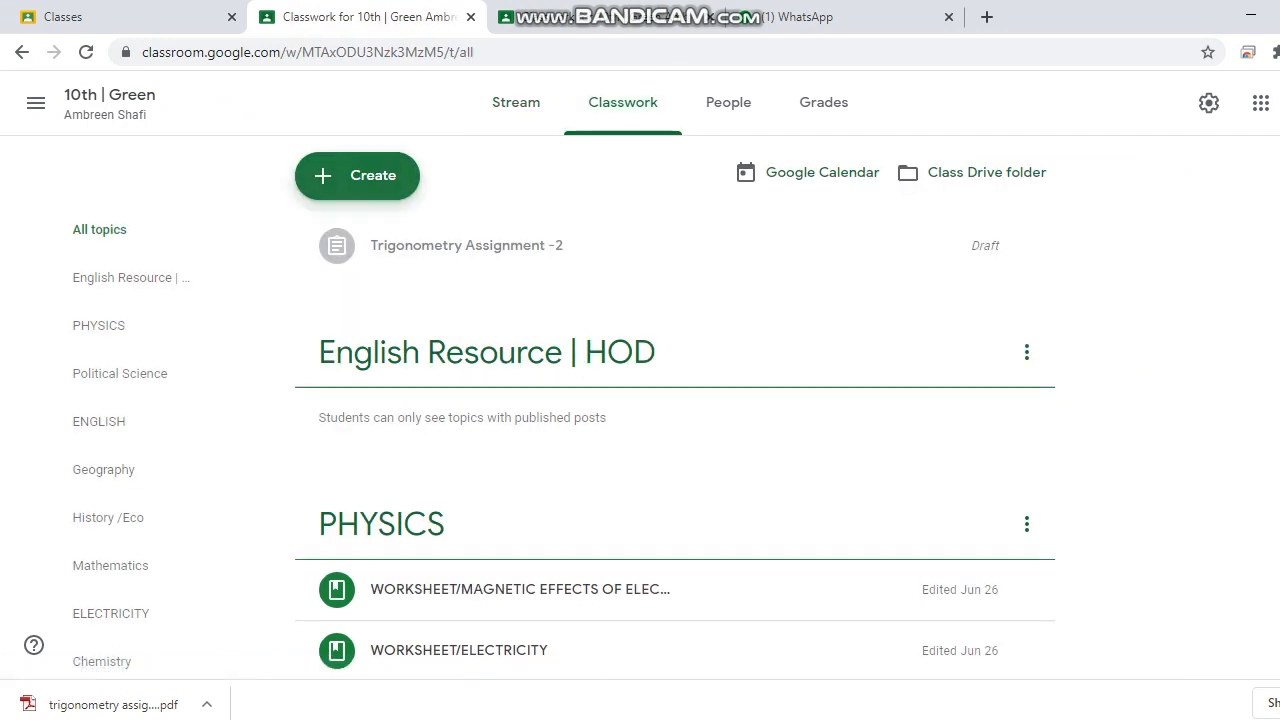
click(357, 175)
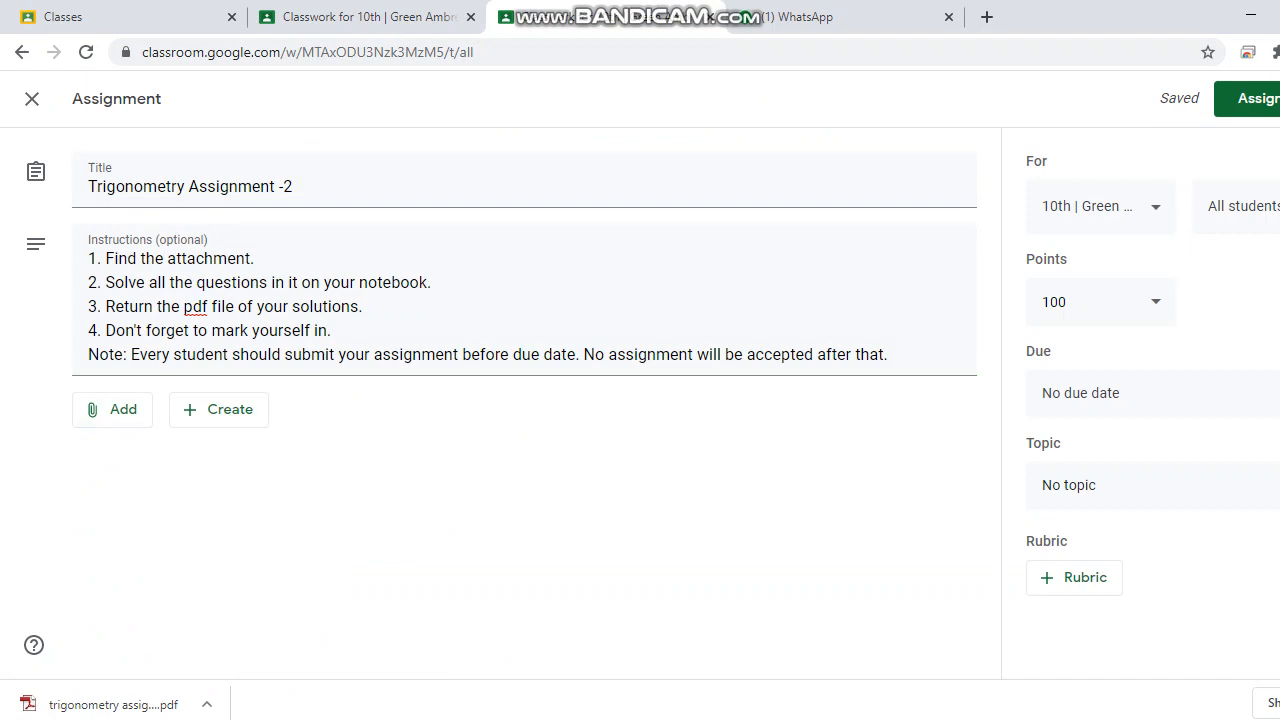
- Attach trigonometry assignment -2.pdf from the Downloads folder to the assignment, with students allowed to view the file
click(112, 409)
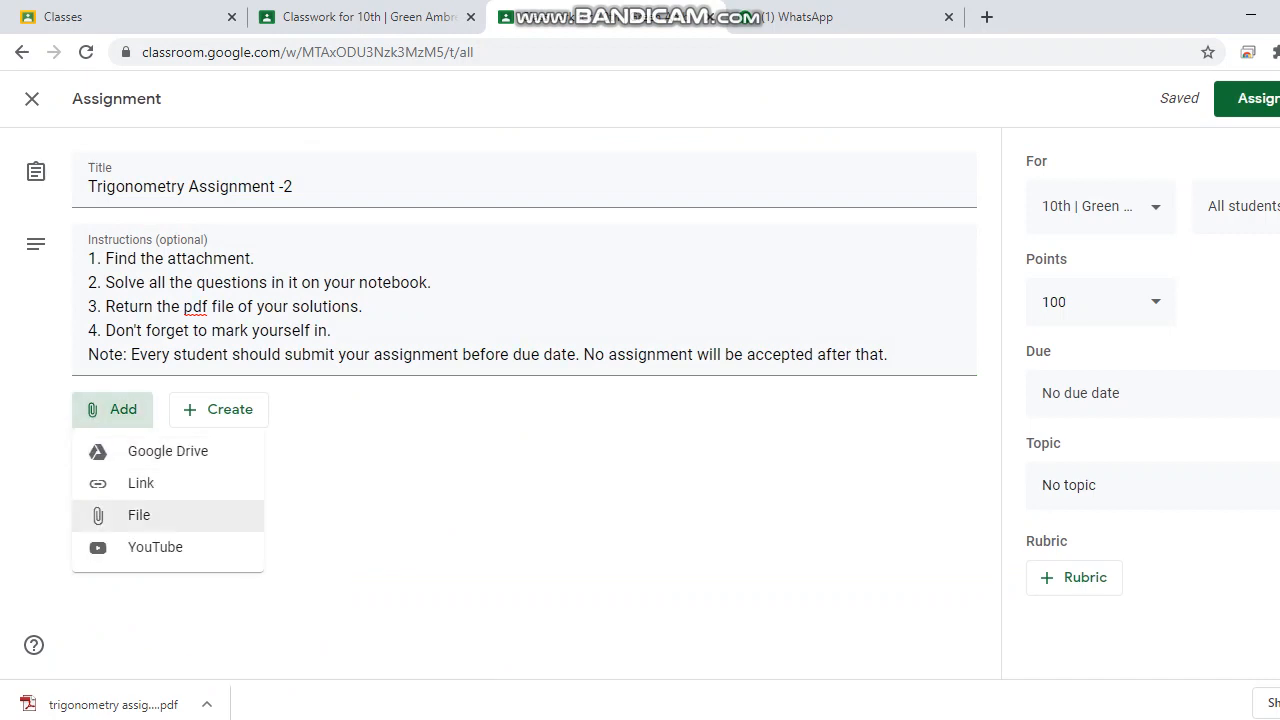
click(140, 515)
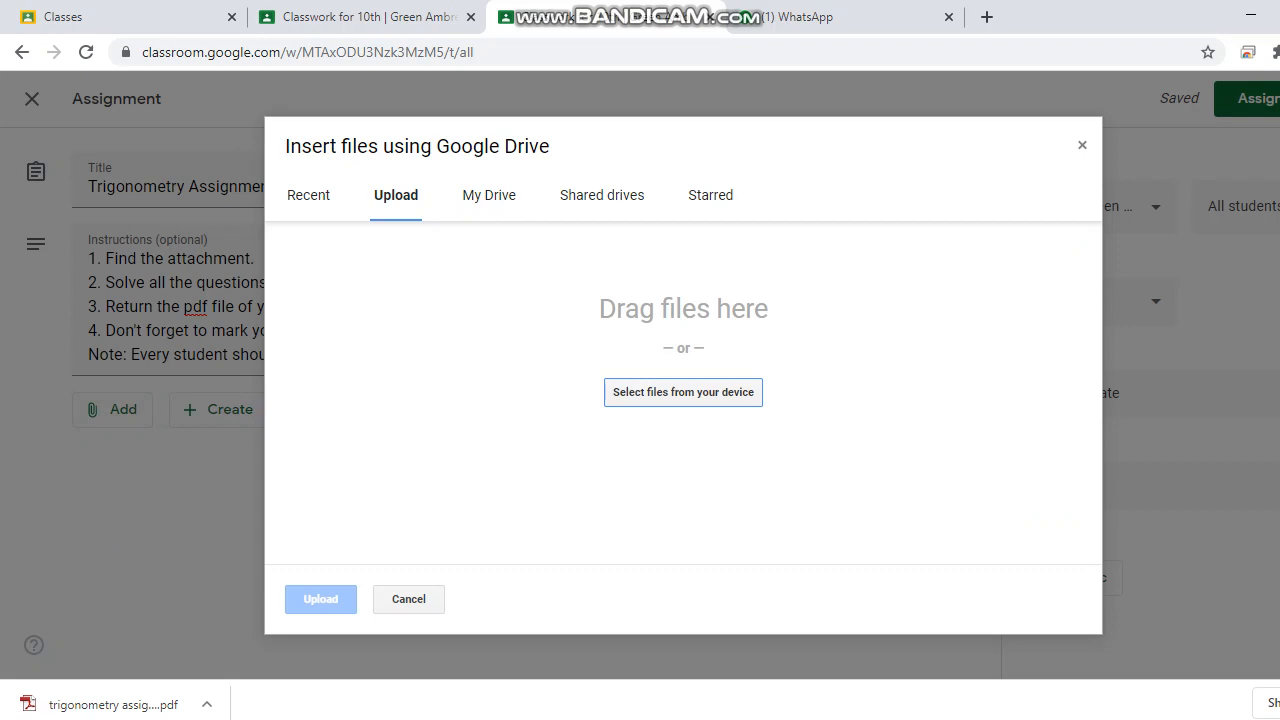
click(683, 392)
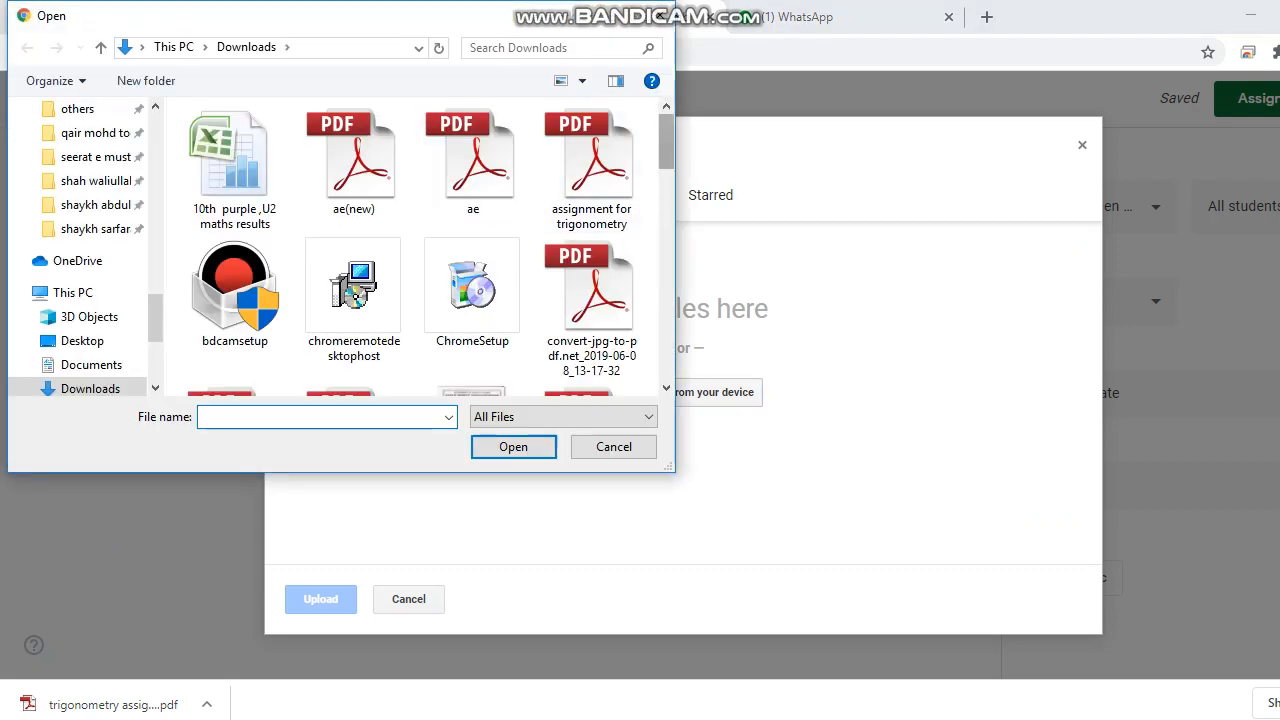
drag(666, 141, 666, 286)
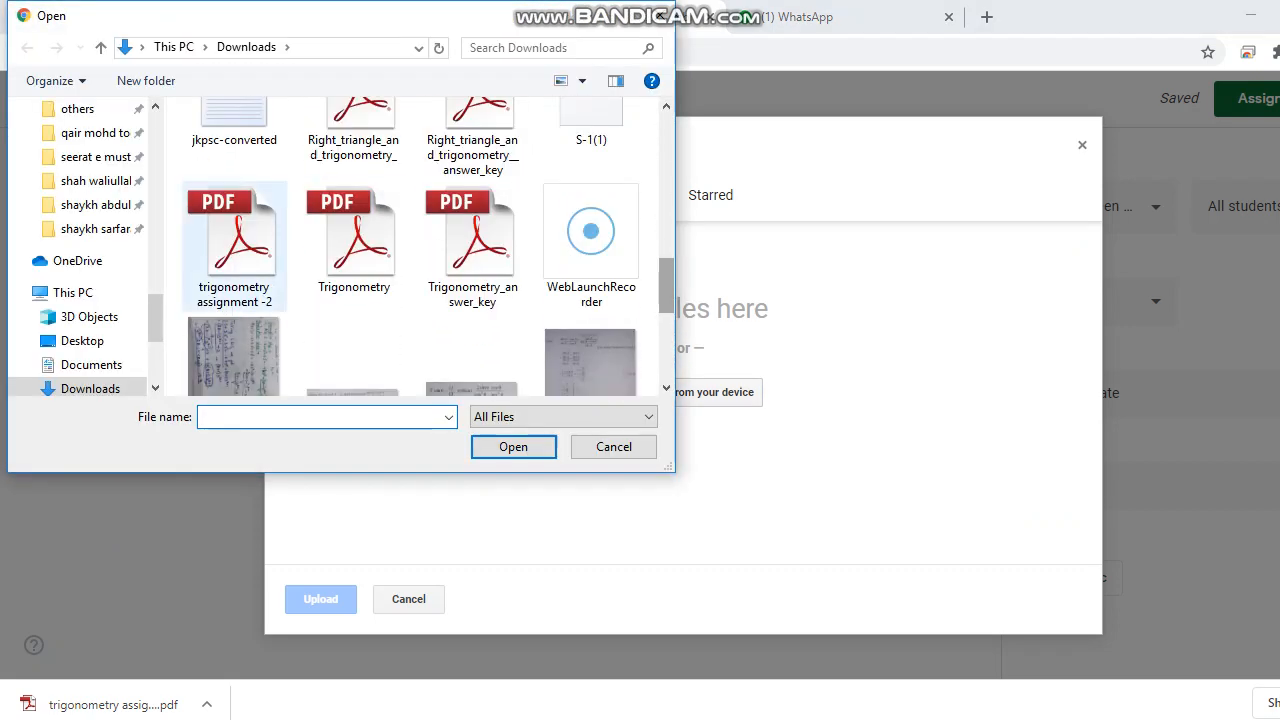
click(235, 246)
double_click(235, 246)
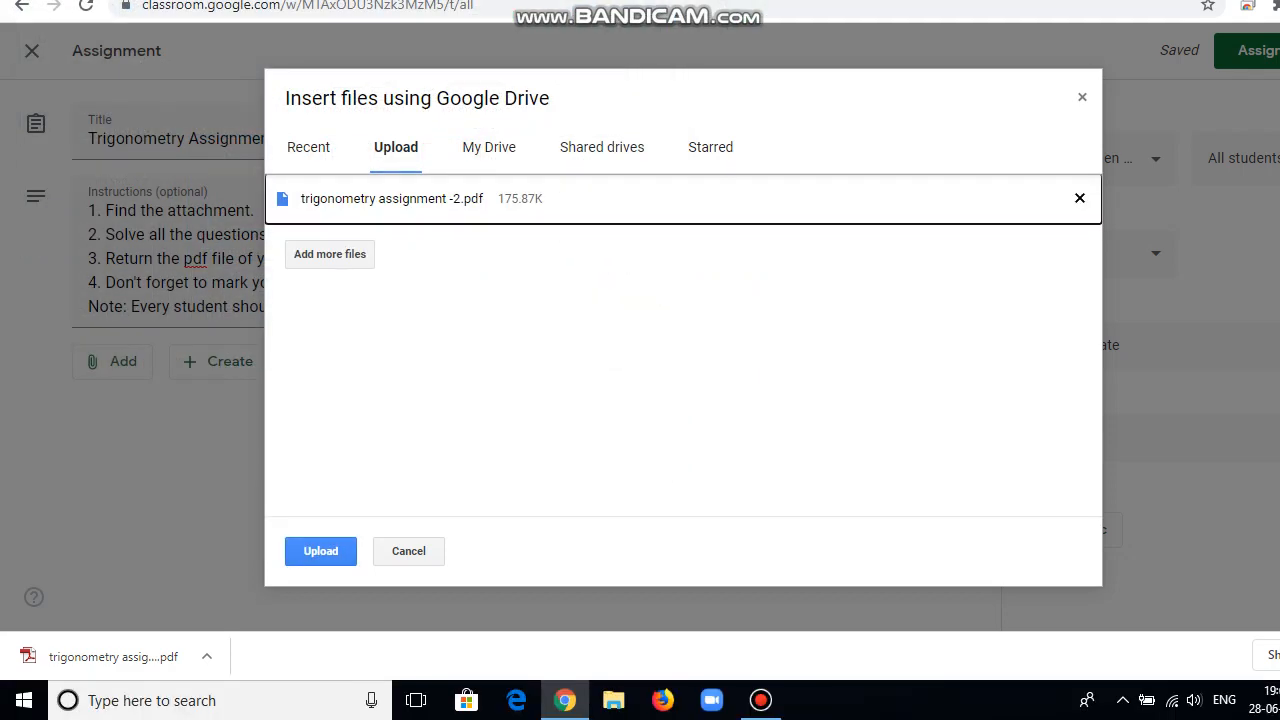
click(320, 551)
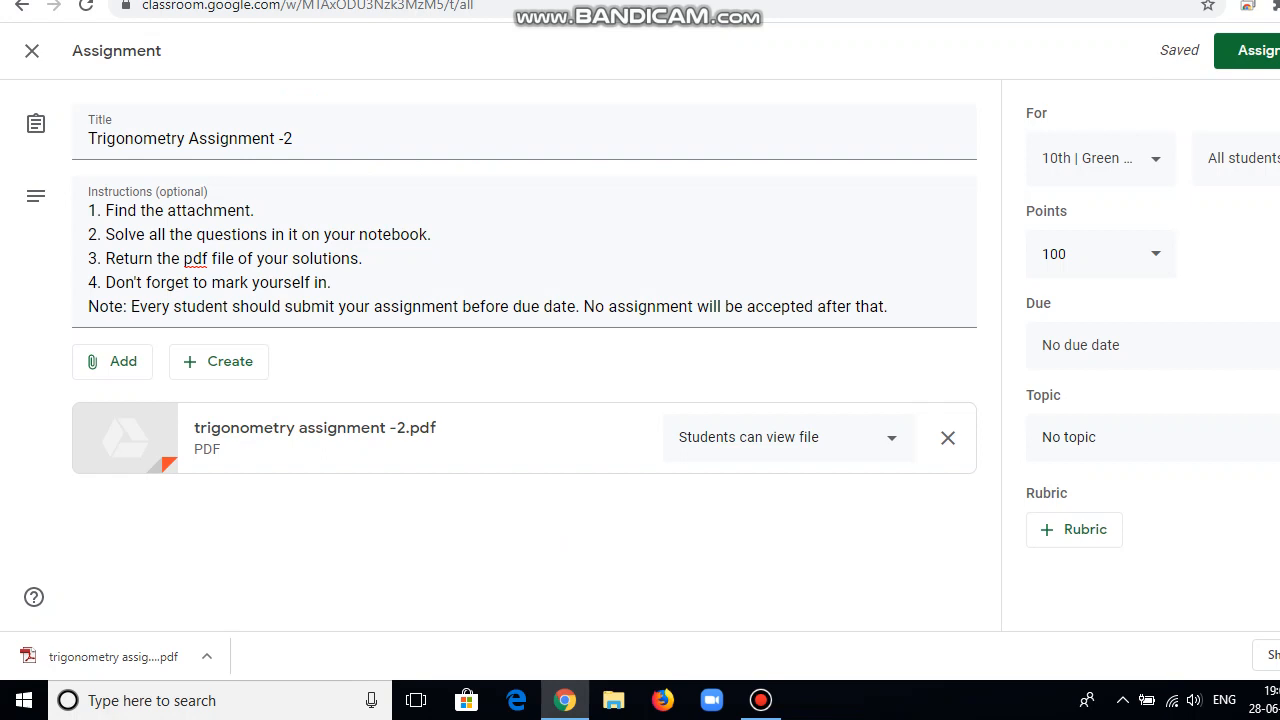
click(790, 437)
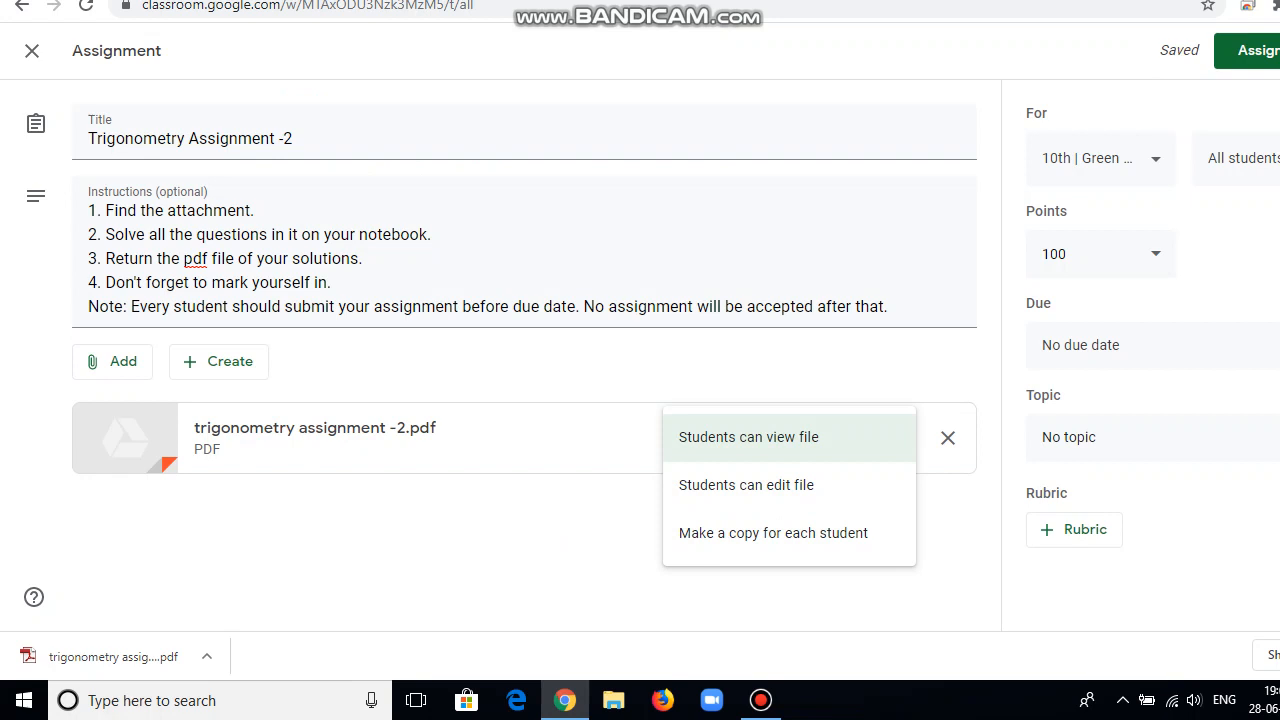
click(770, 438)
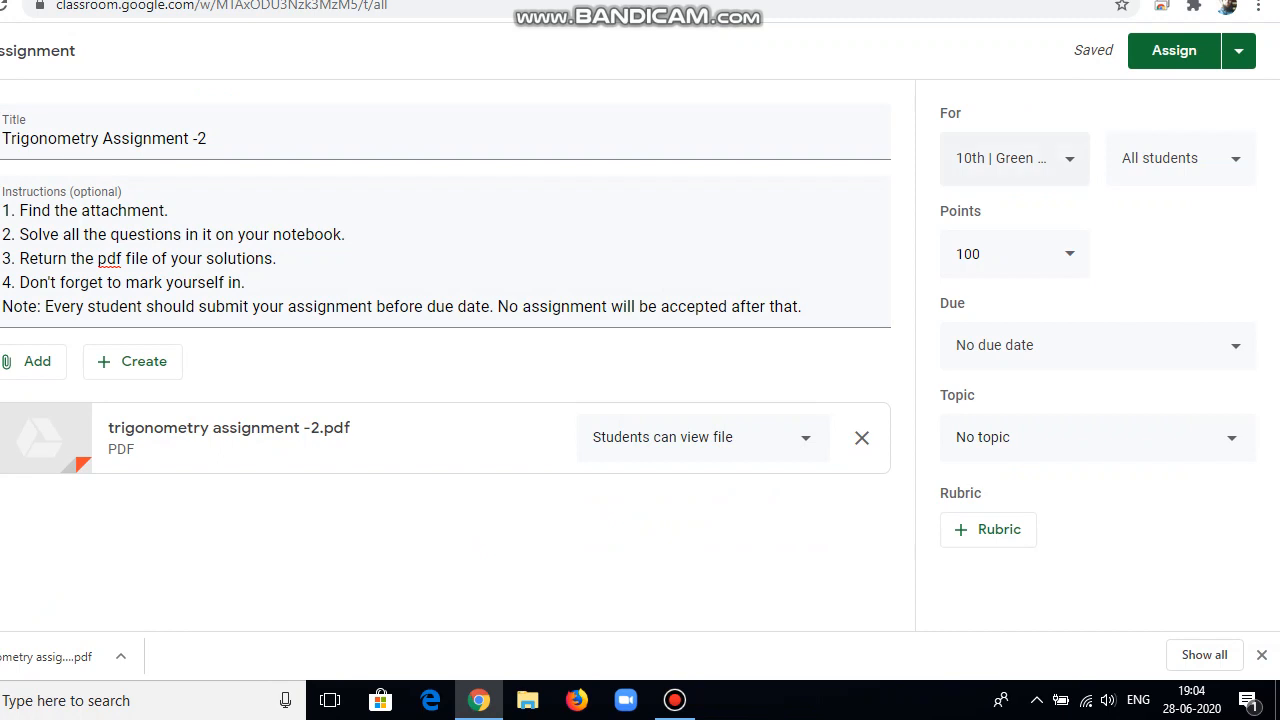
- Add the 10th | Purple and 10th | Yellow classes to the assignment's recipients
click(1015, 159)
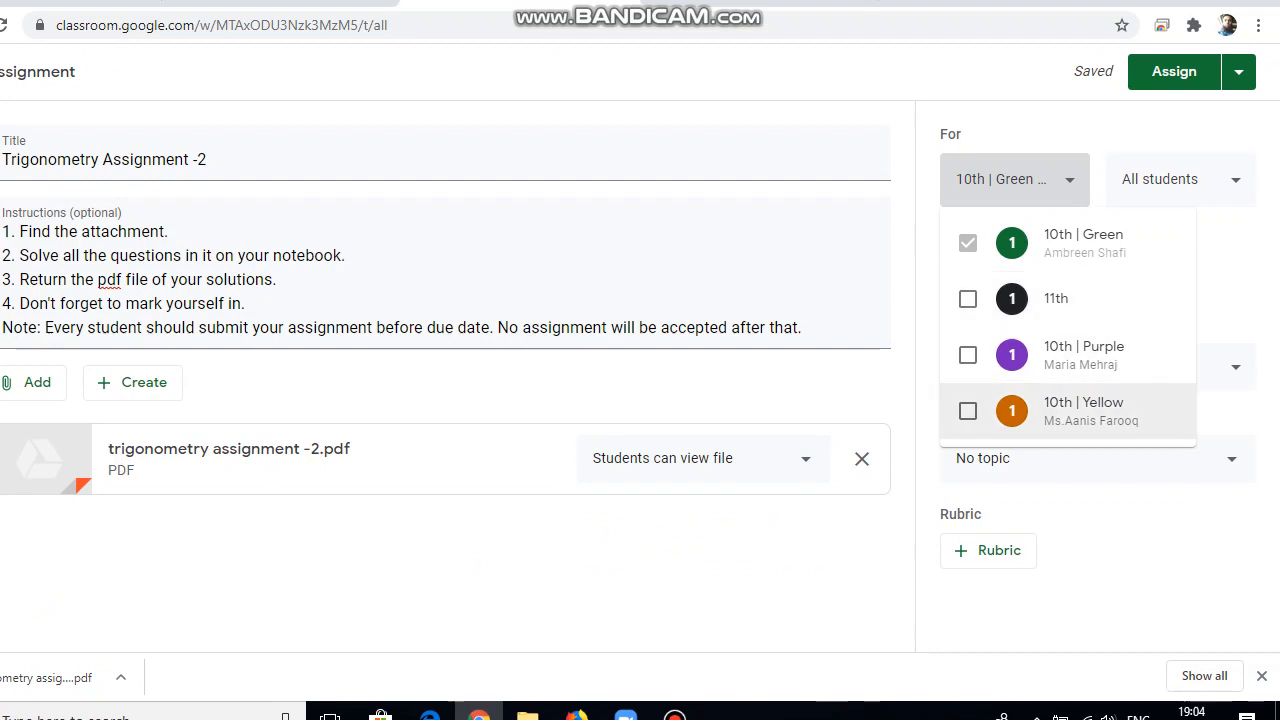
click(1080, 355)
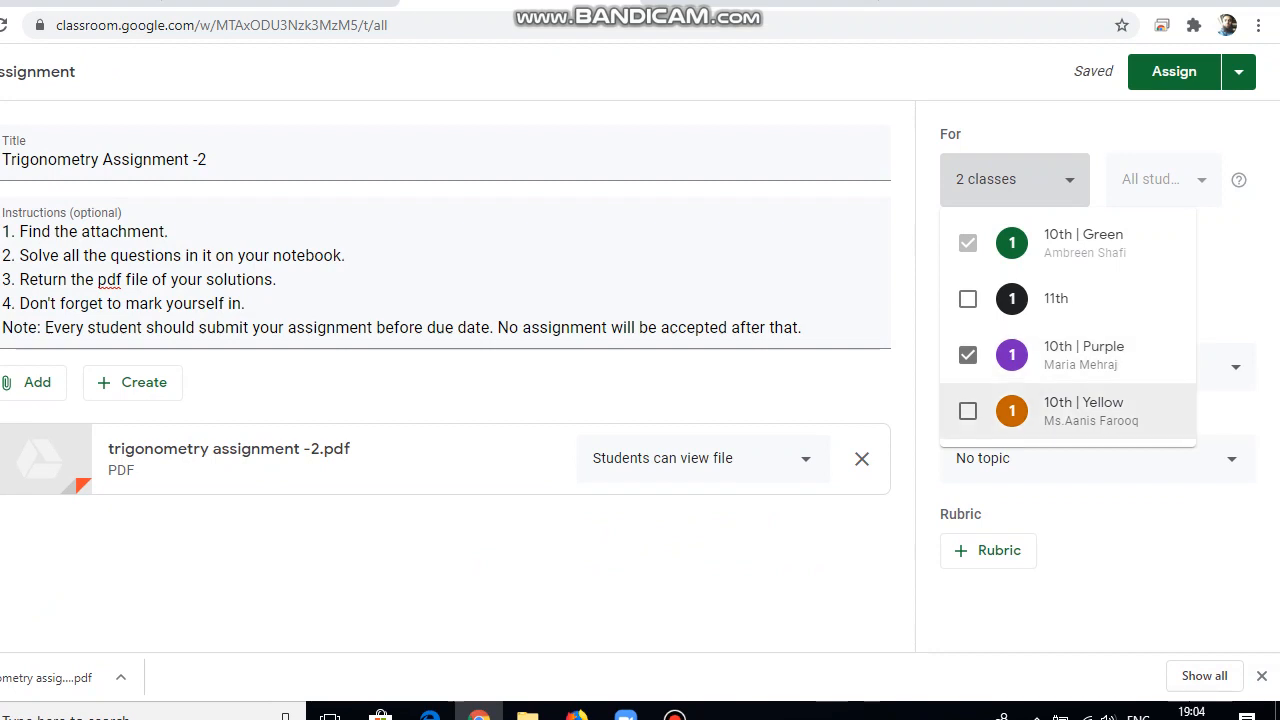
click(968, 411)
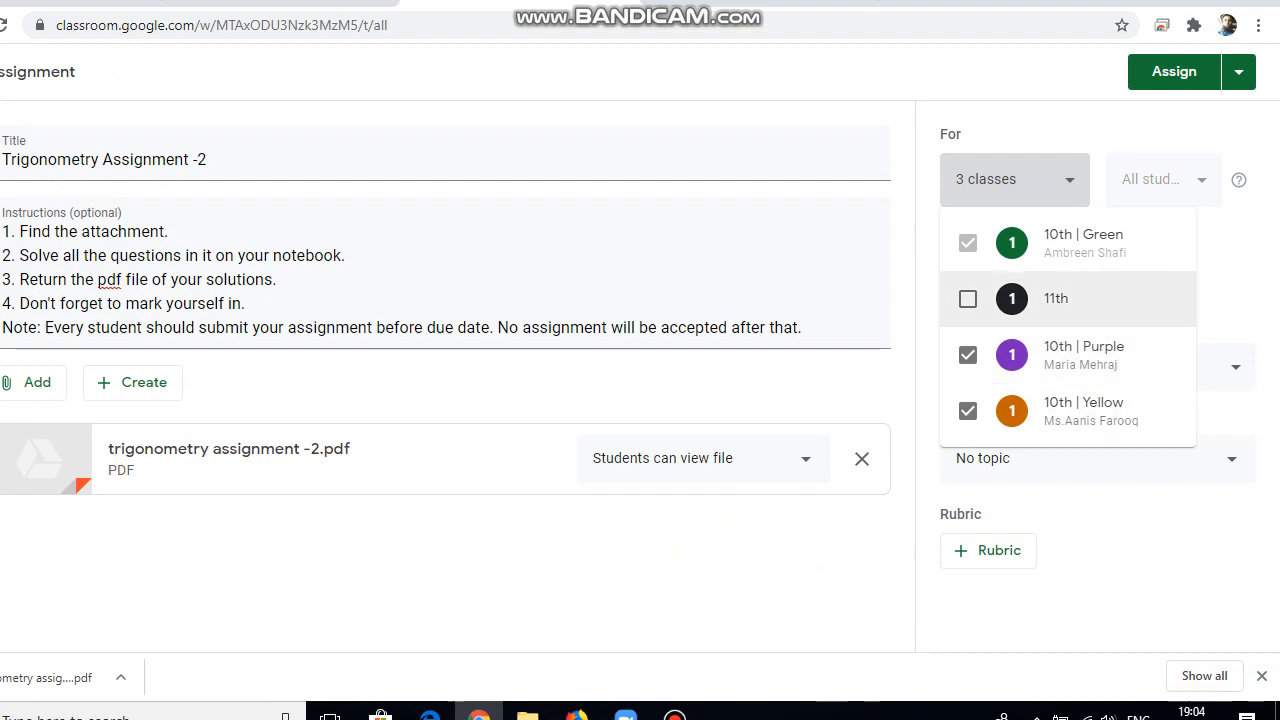
key(Escape)
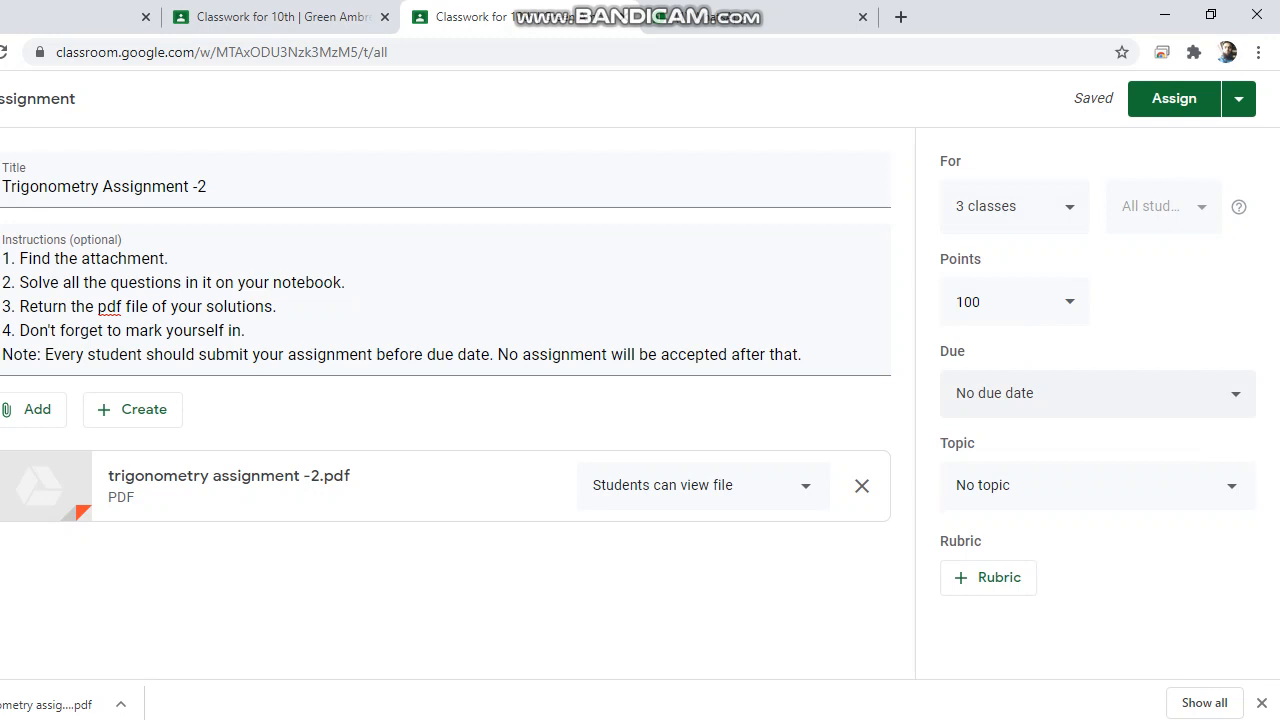
- Set the assignment's due date to July 6, 2020, without a time
click(1235, 394)
click(1149, 470)
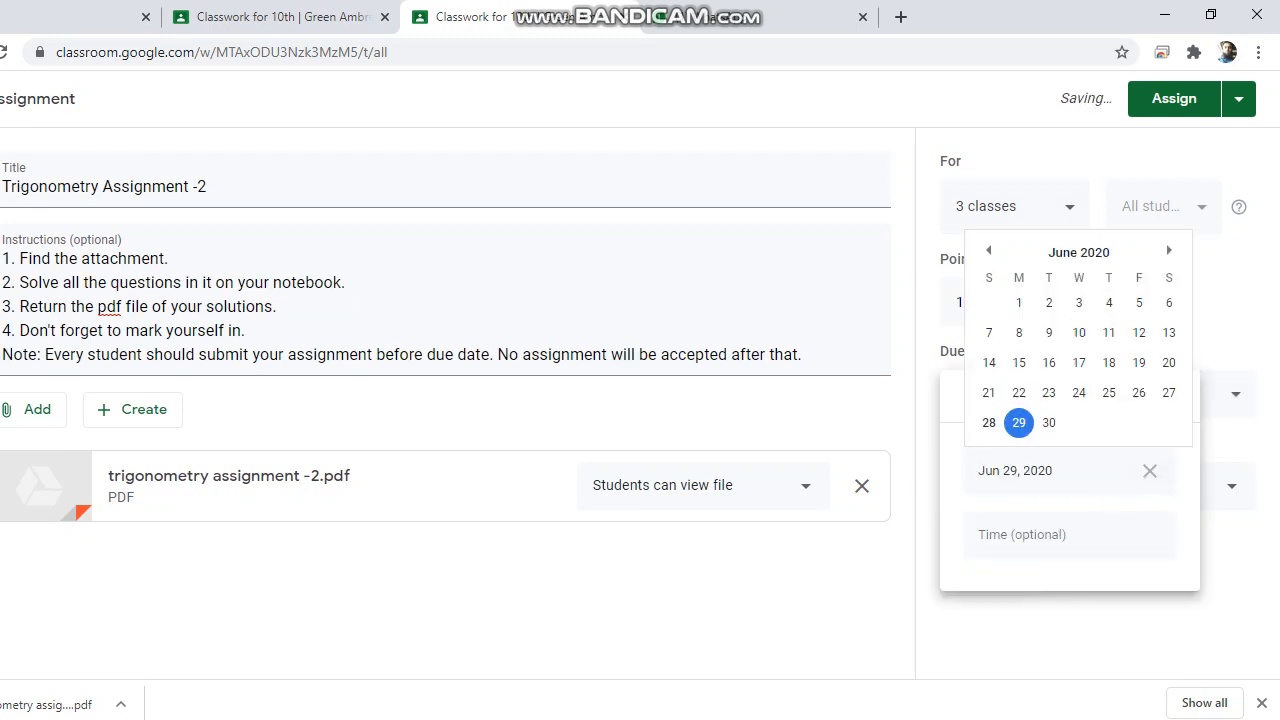
click(1169, 251)
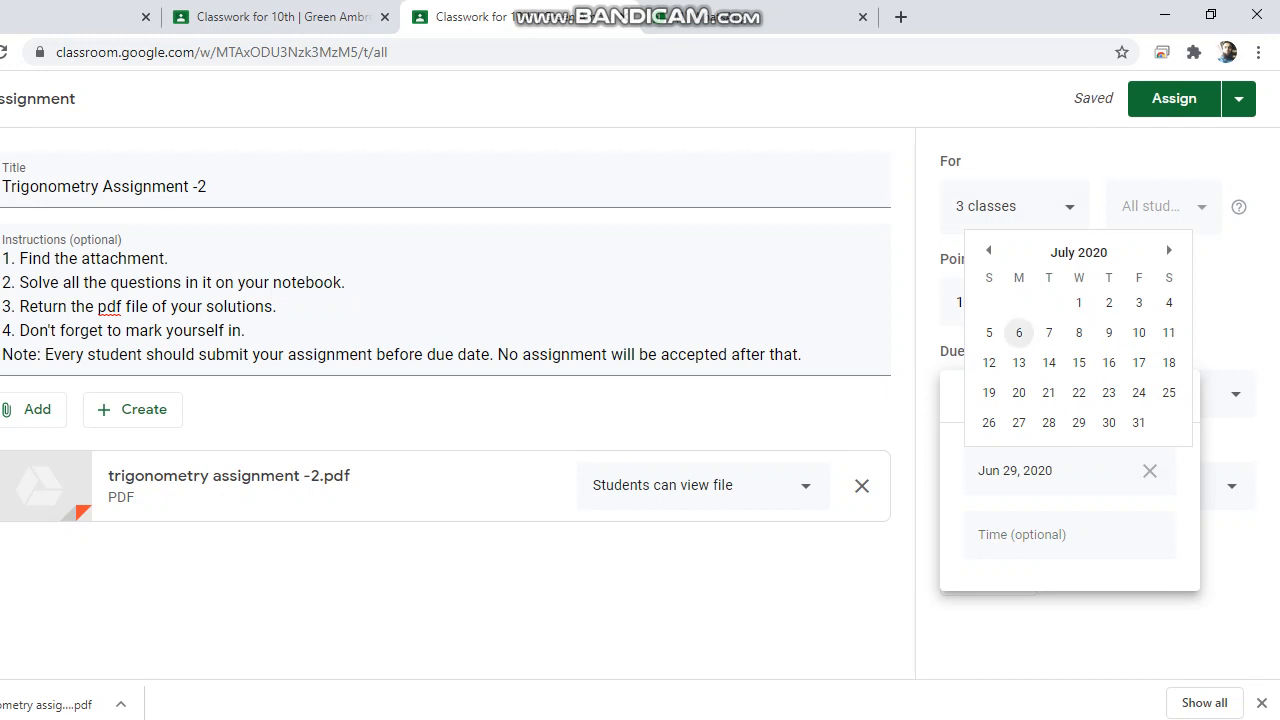
click(1019, 332)
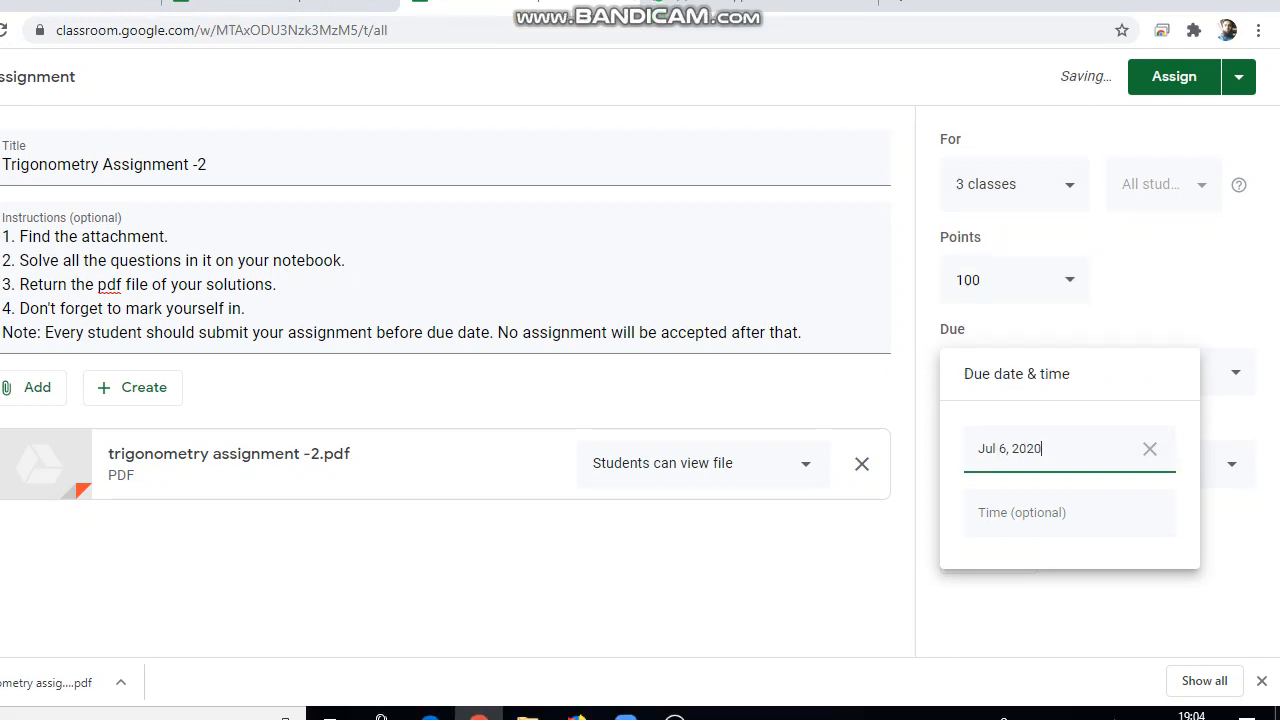
click(890, 382)
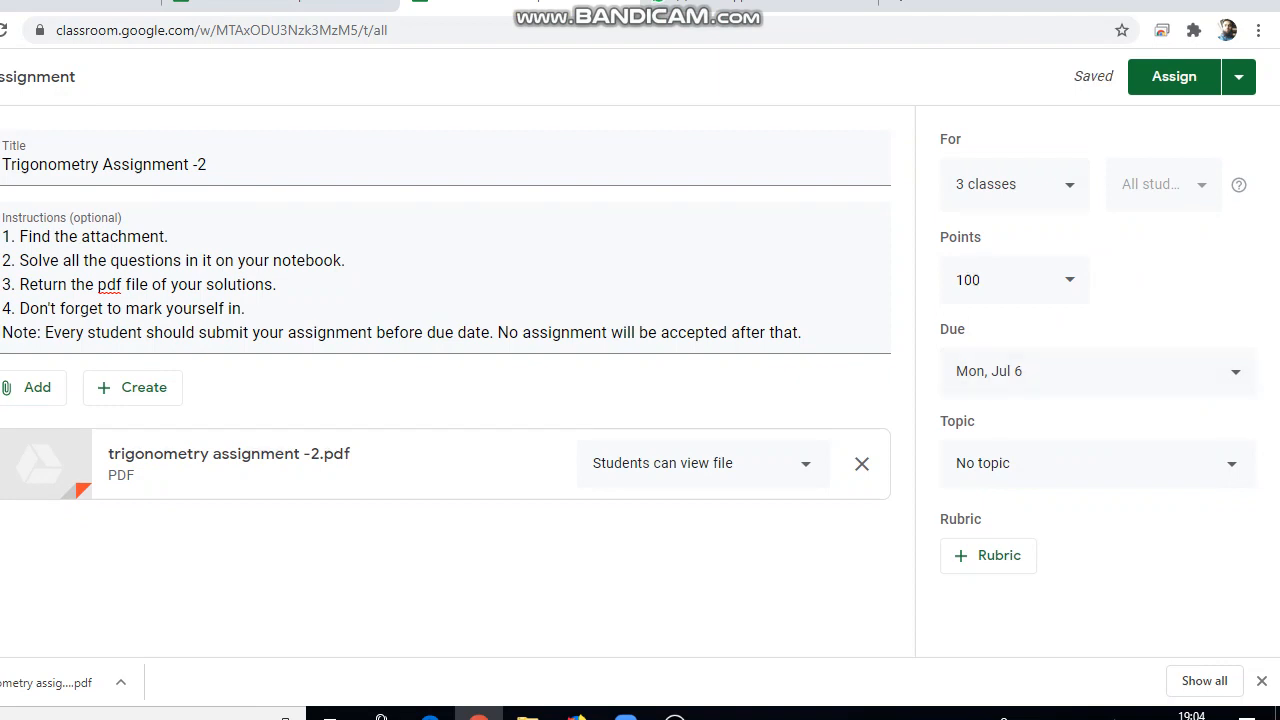
- File the assignment under the existing Mathematics topic
click(1000, 463)
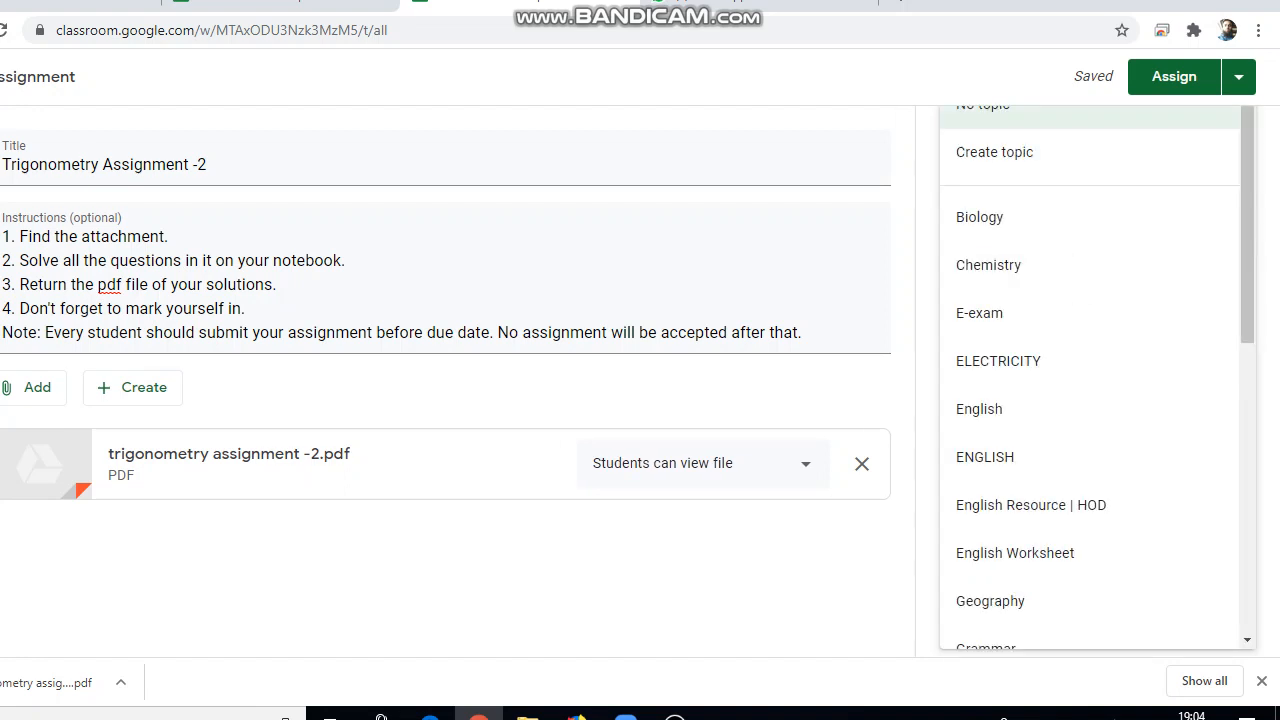
scroll(1000, 290, down, 3)
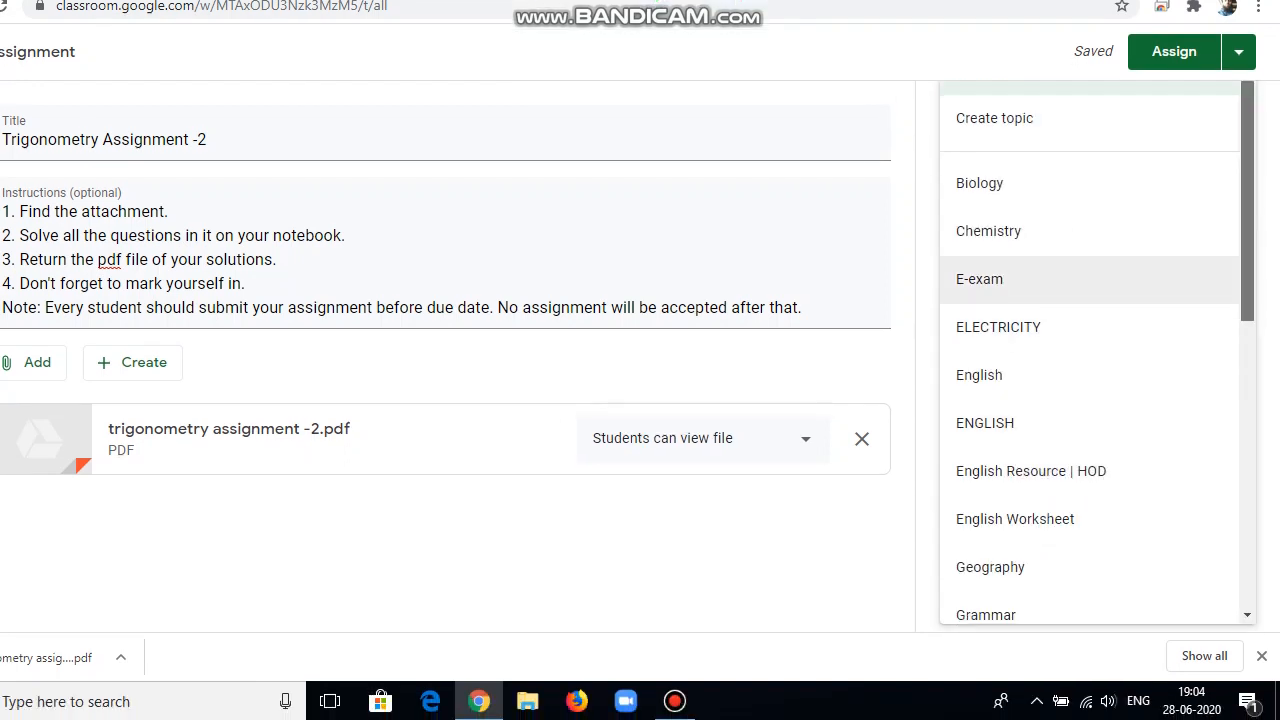
scroll(1000, 498, down, 1)
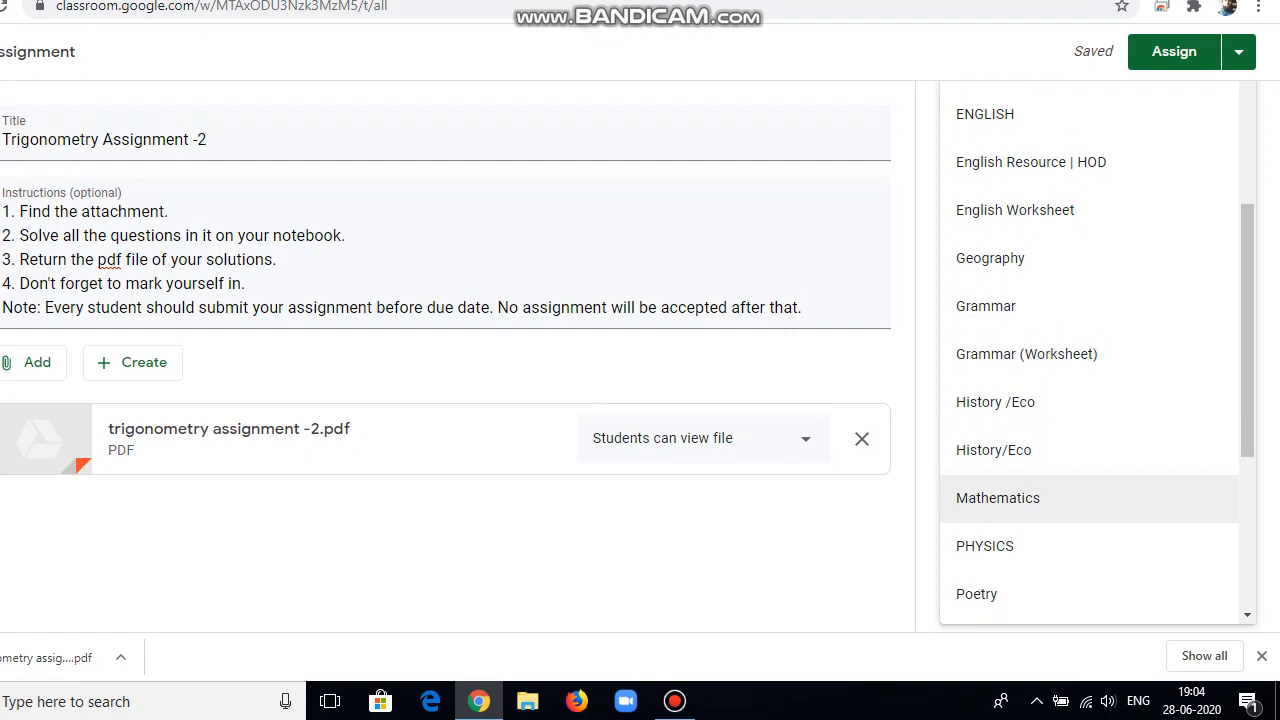
click(998, 498)
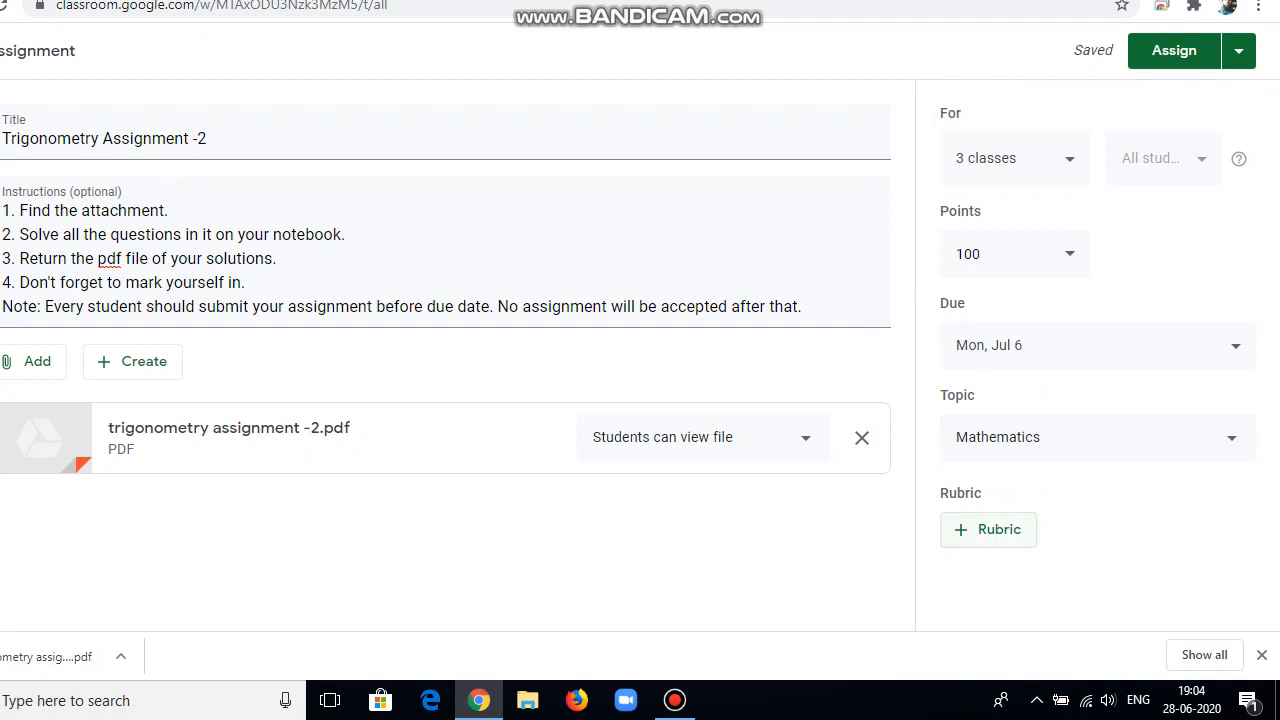
- Create a new rubric for the assignment and title its first criterion "q no 1"
click(988, 529)
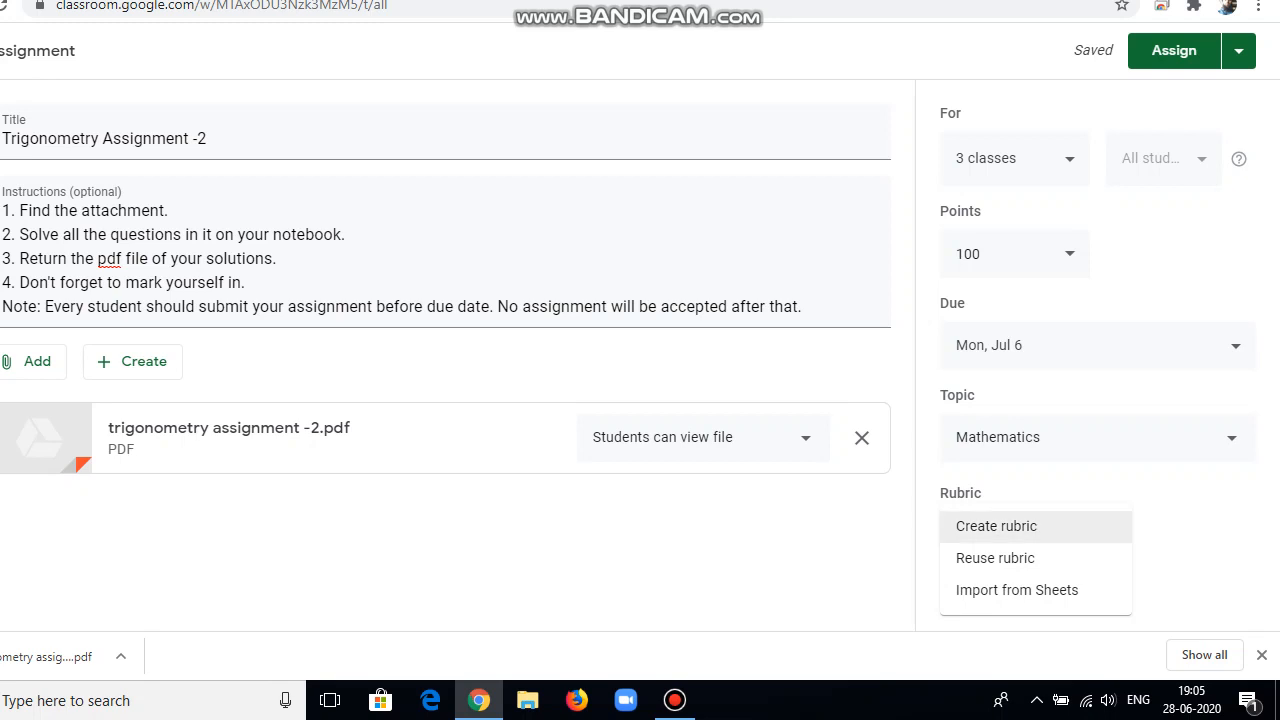
click(996, 526)
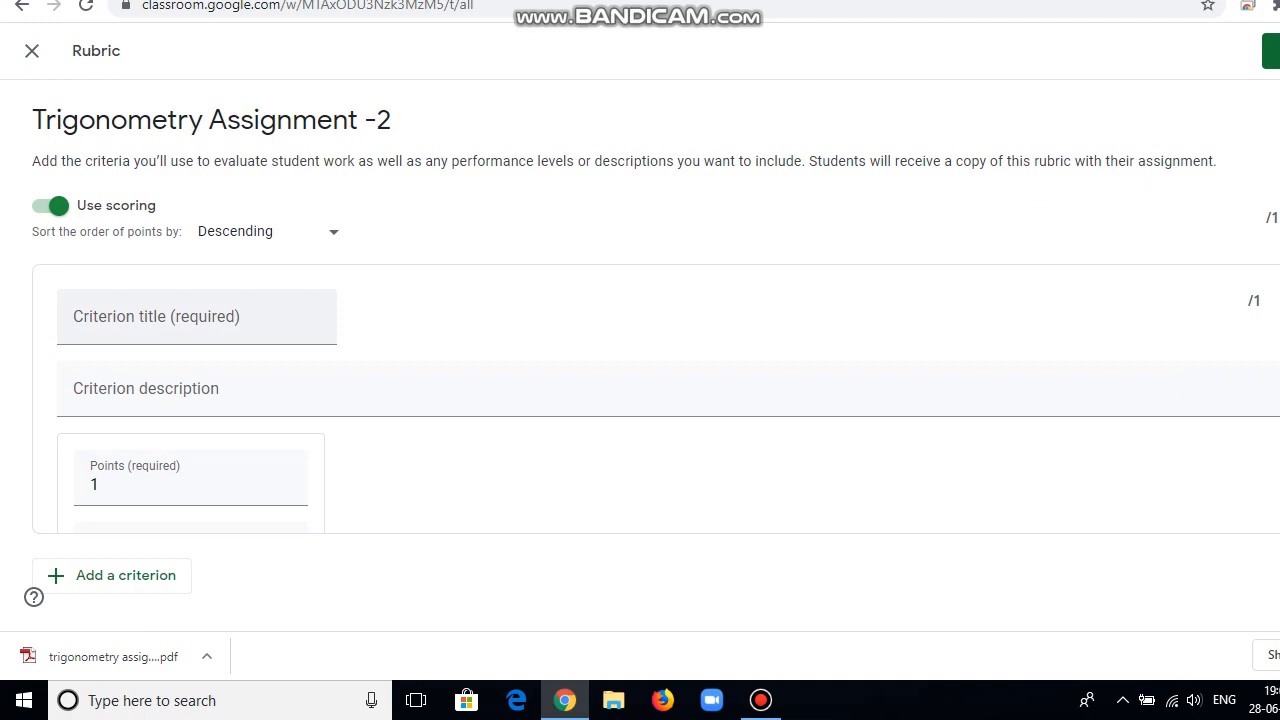
click(196, 317)
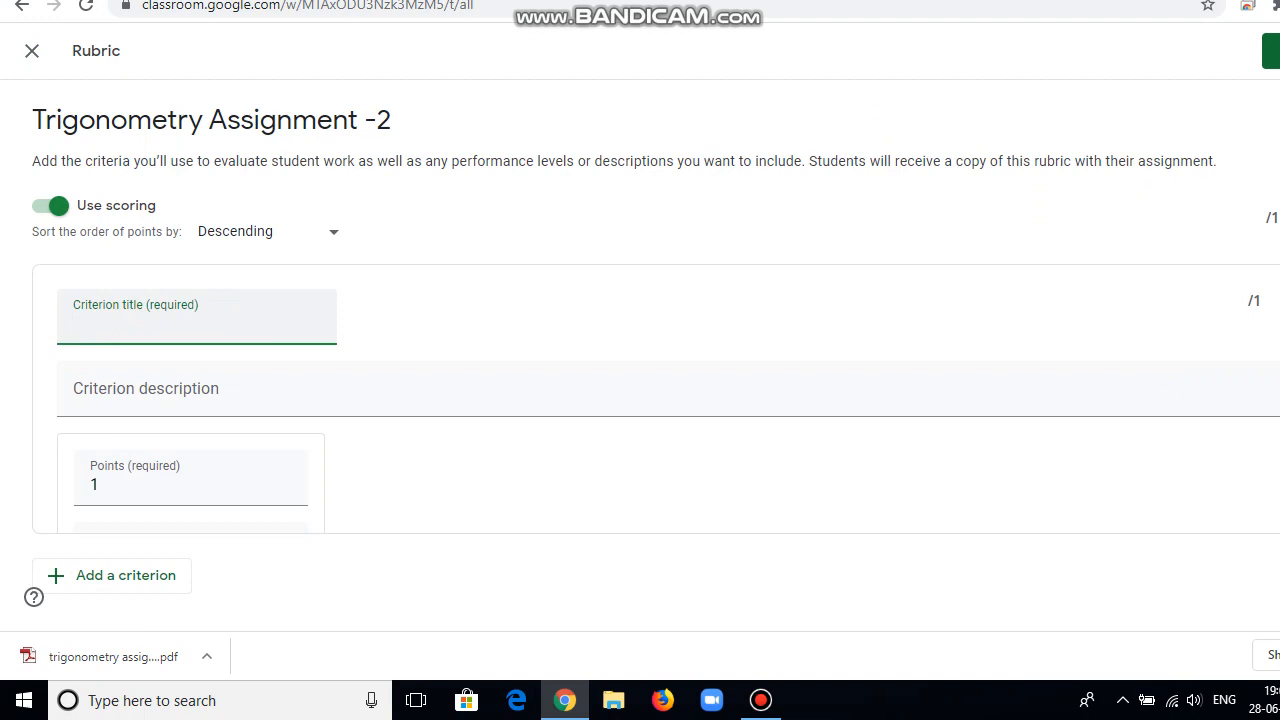
text(qno)
key(BackSpace)
key(BackSpace)
text(no 1)
- Describe the q no 1 criterion as "solve the question & don't miss any step."
click(147, 389)
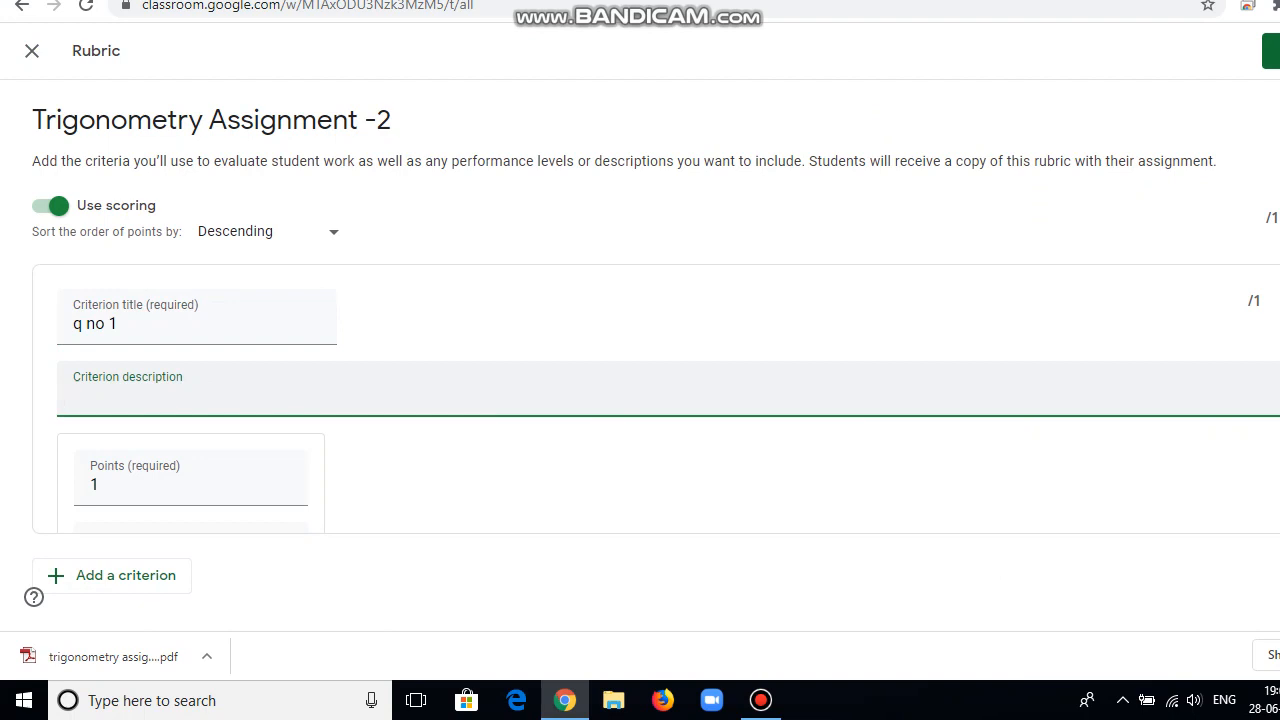
text(sol)
text(ve the questio)
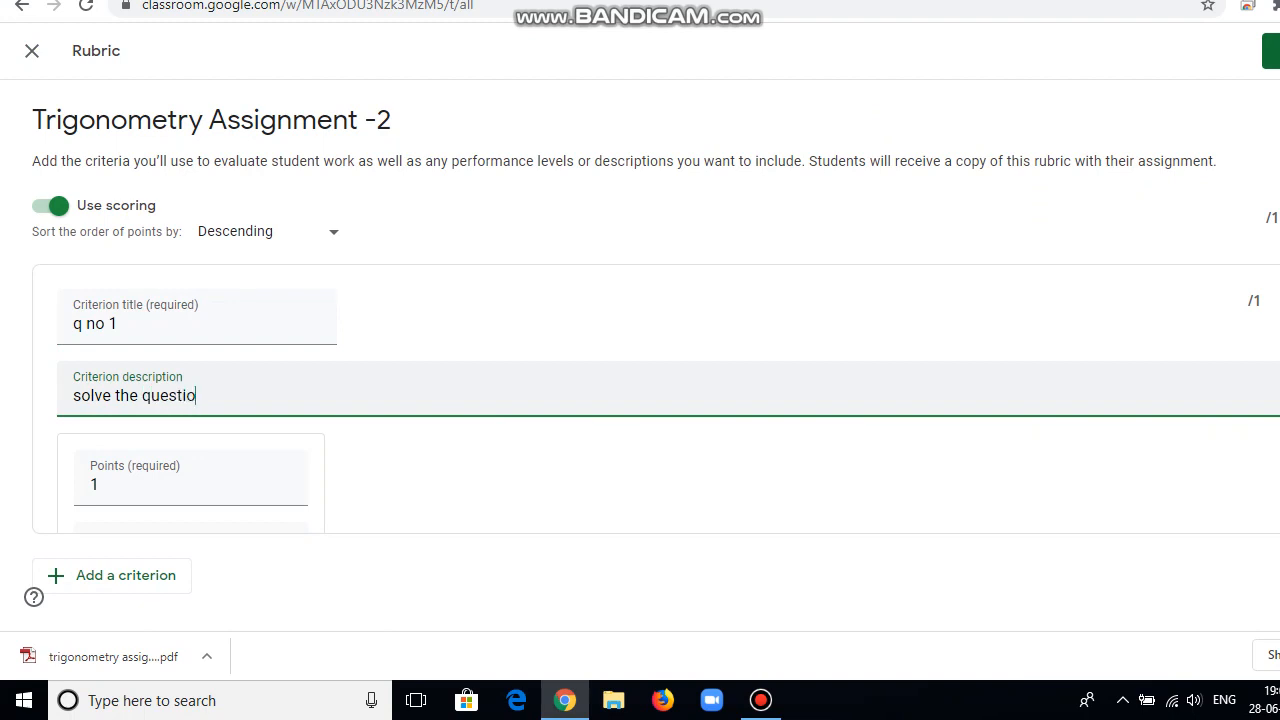
text(n & don't miss a)
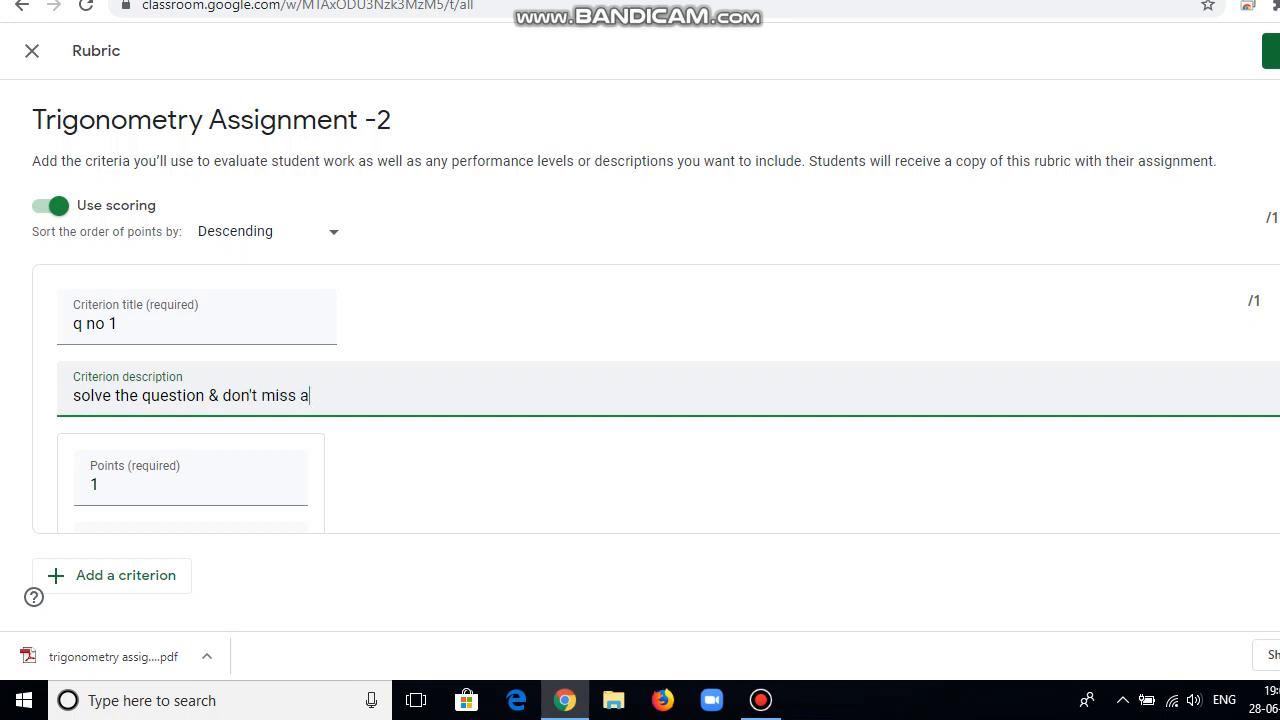
text(ny step.)
- Give the criterion's first level 10 points, the title "excellent" and the description "correct answer"
click(170, 480)
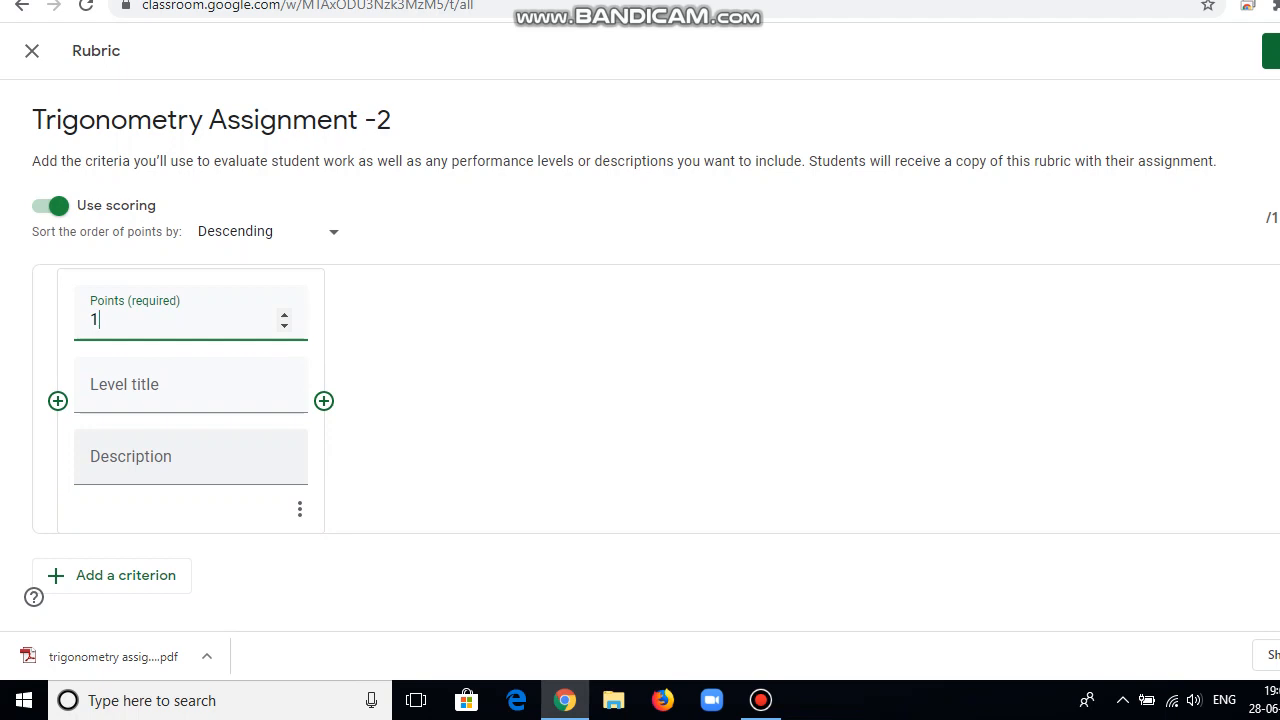
text(0)
click(190, 385)
text(e)
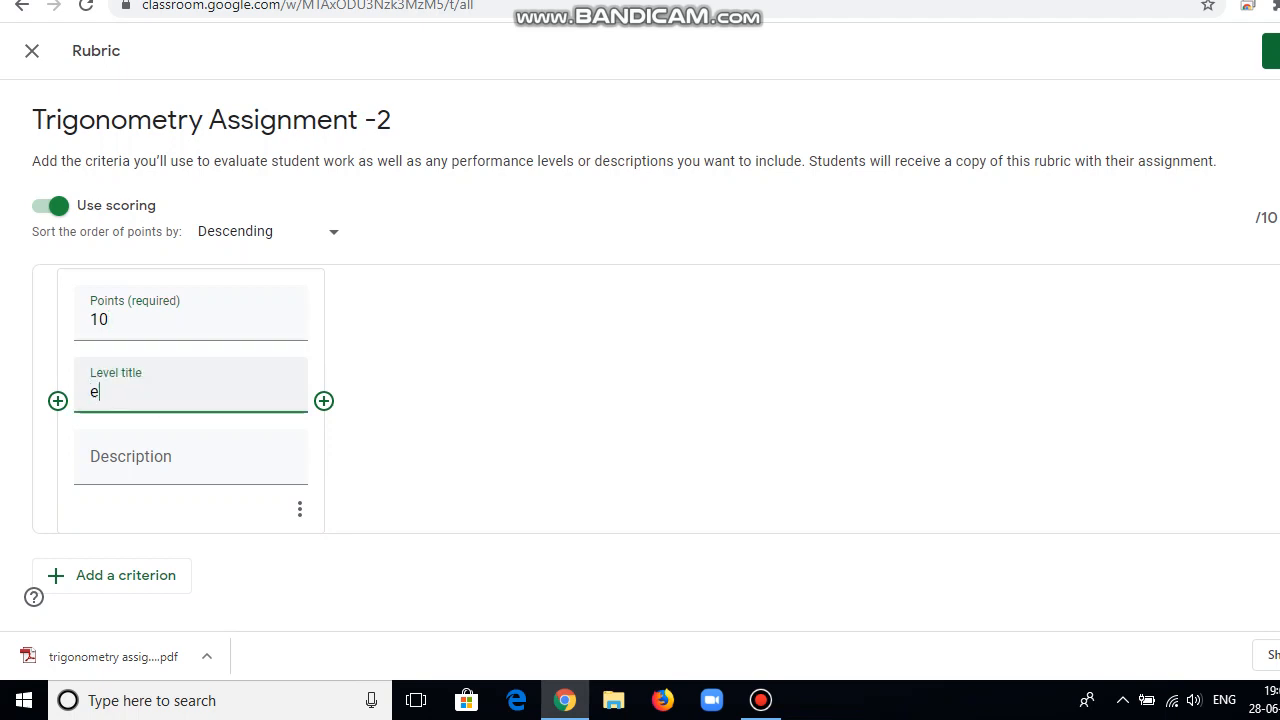
text(xcellent)
click(191, 458)
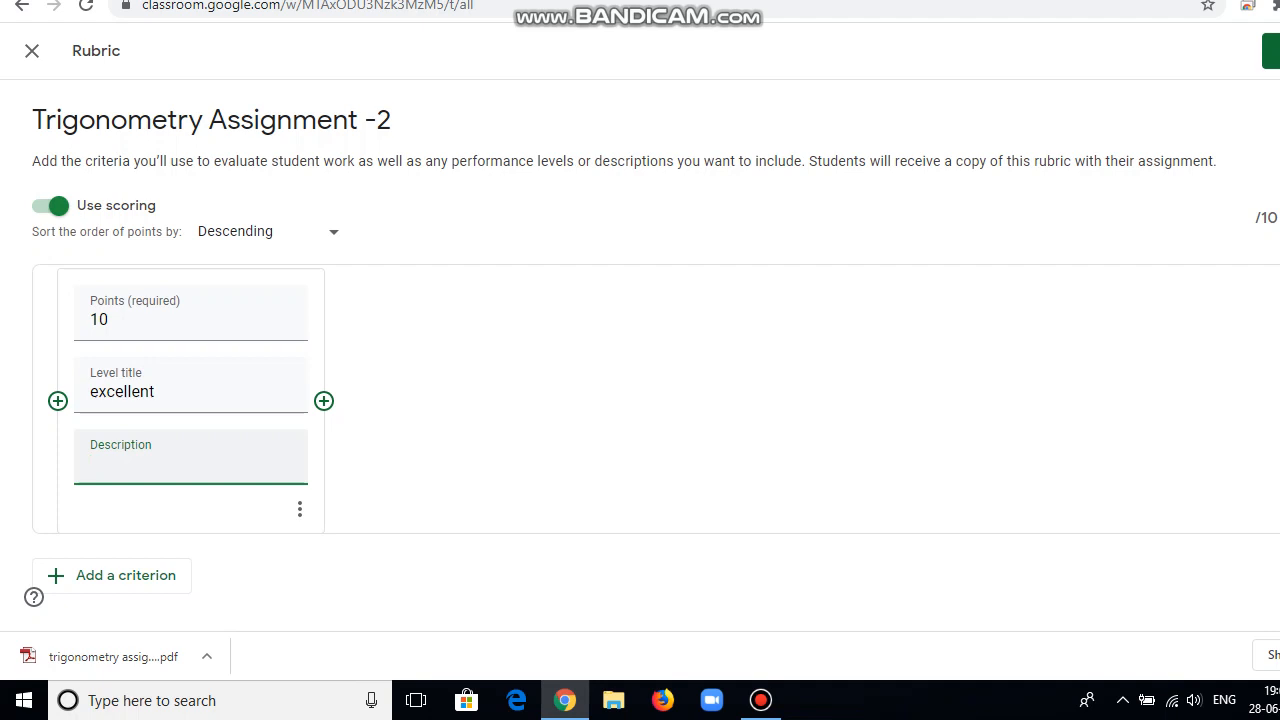
text(correct answe)
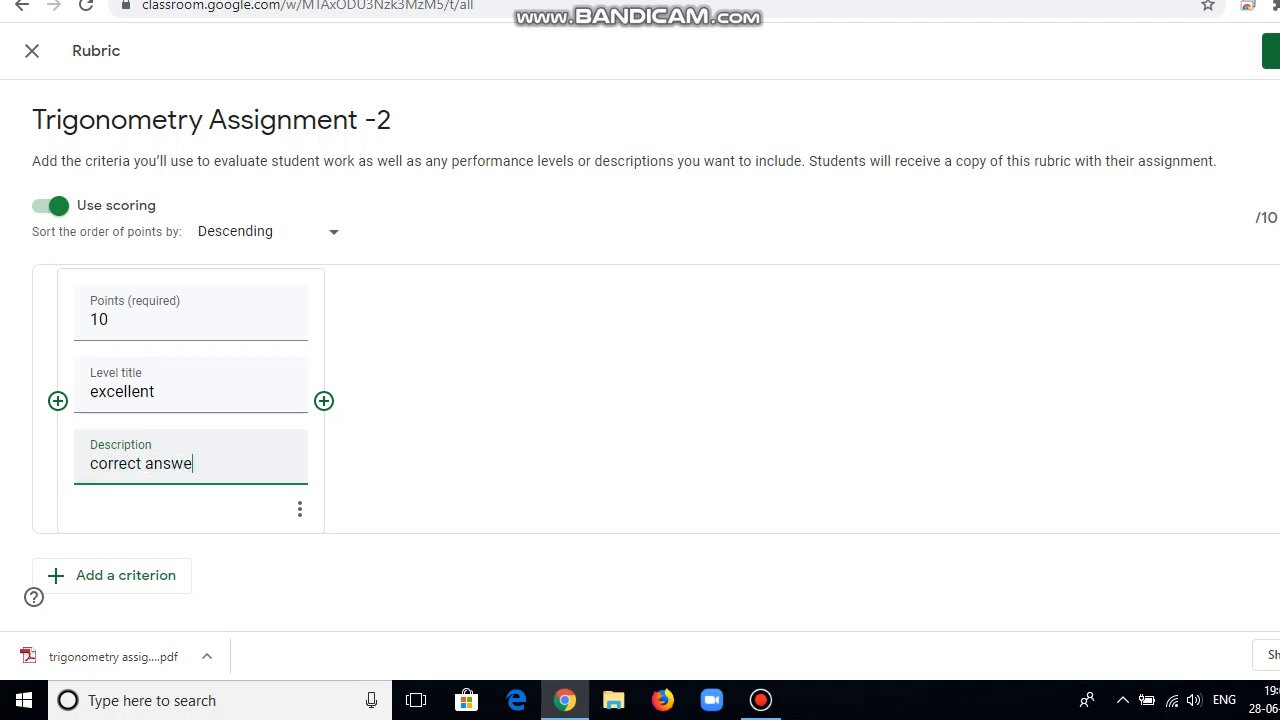
text(r)
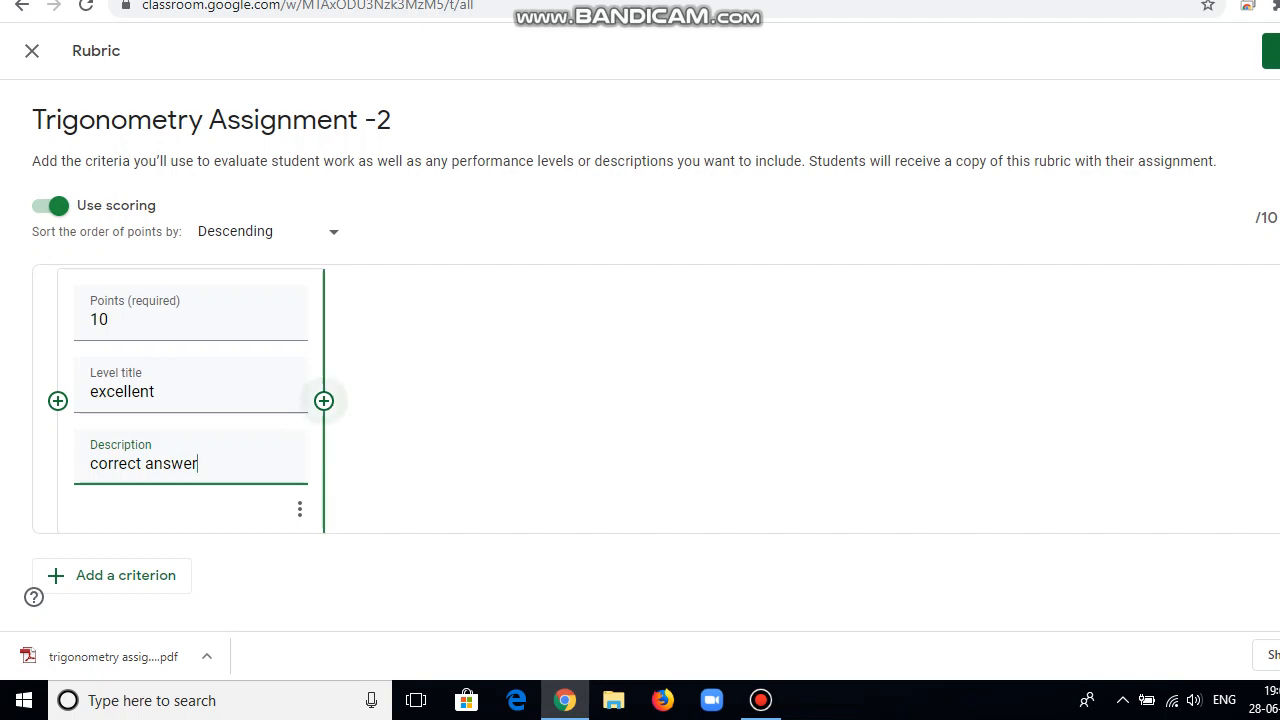
- Add a second level worth 8 points, titled "good" and described as "correct answer but some steps are missing"
click(323, 400)
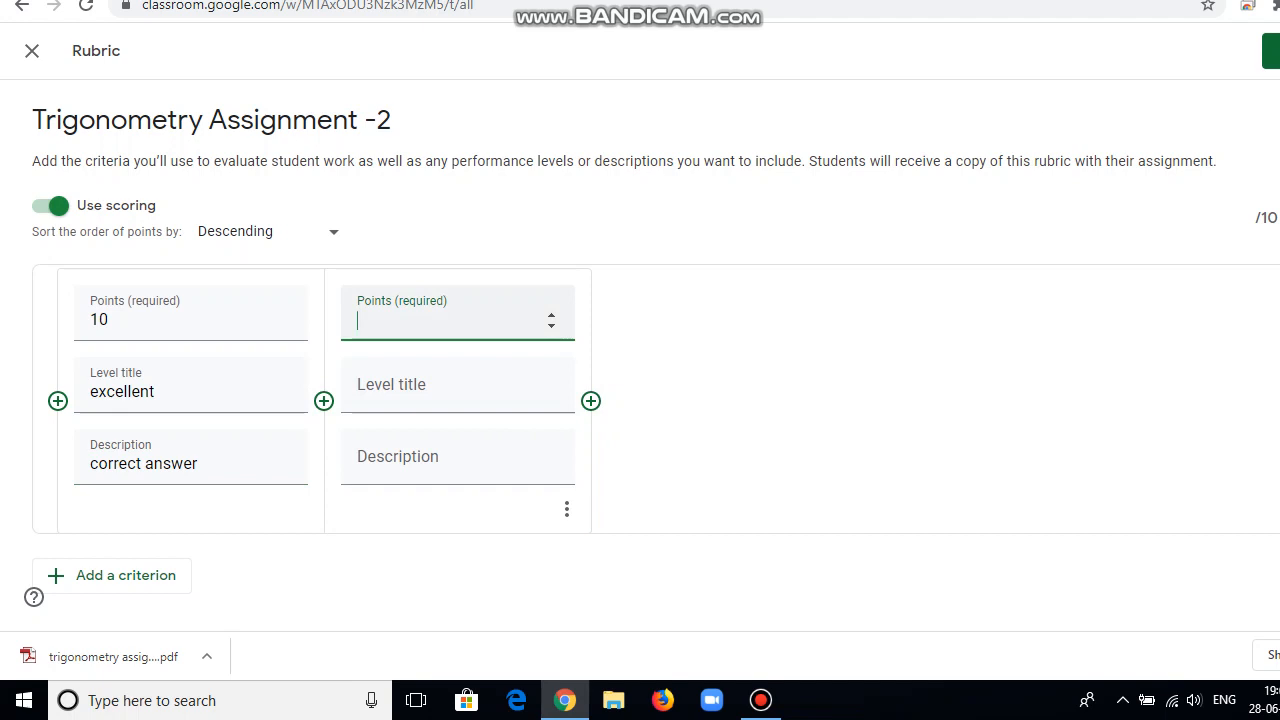
text(0)
click(430, 386)
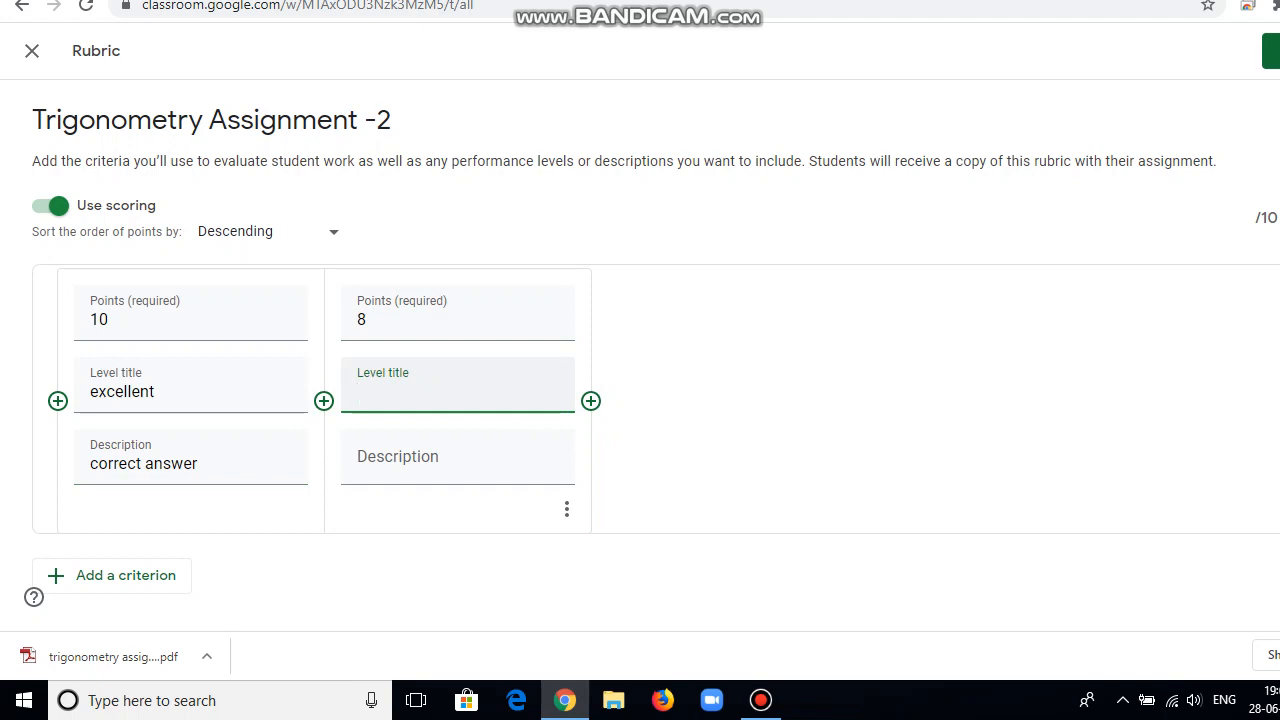
text(good)
click(458, 458)
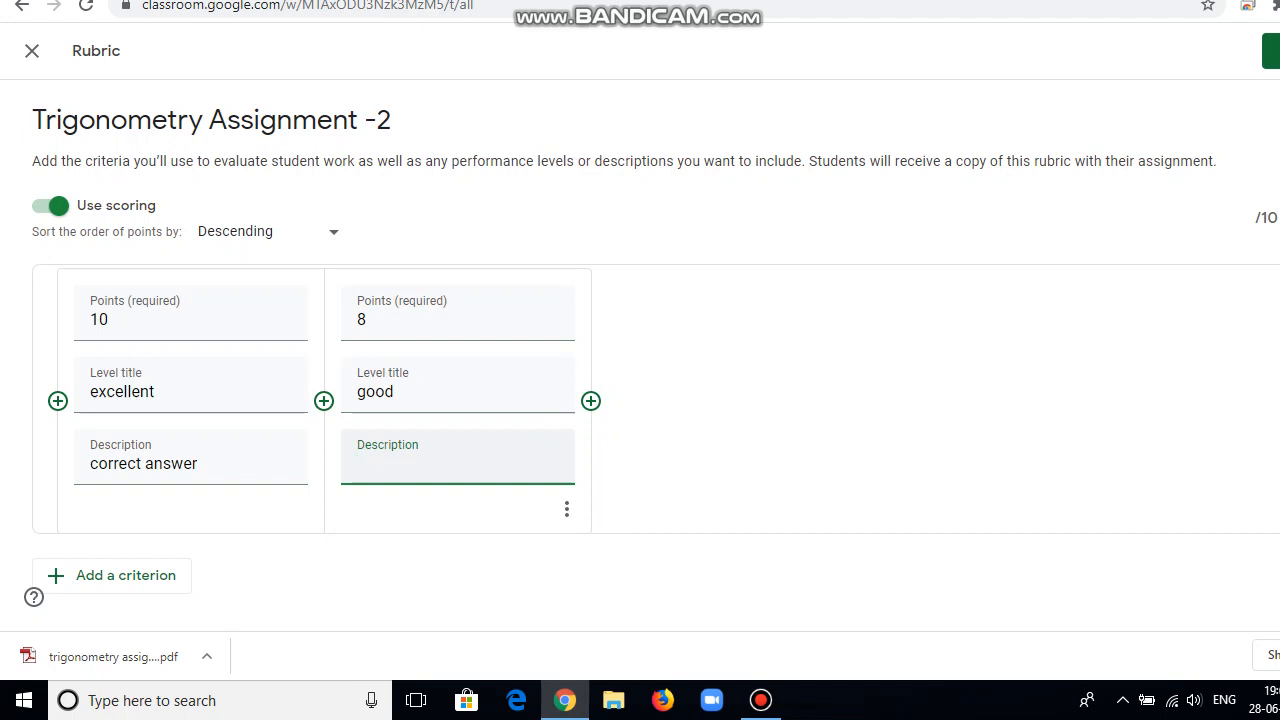
text(correct answer but some)
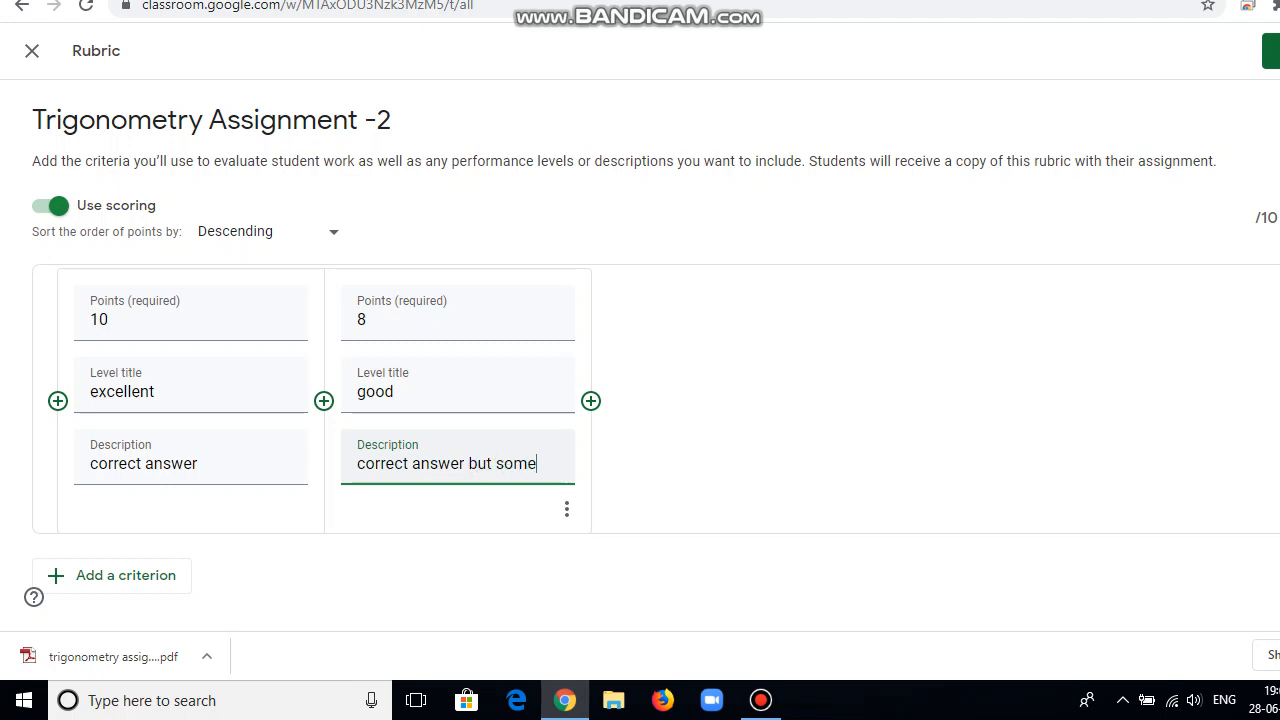
text( steps a)
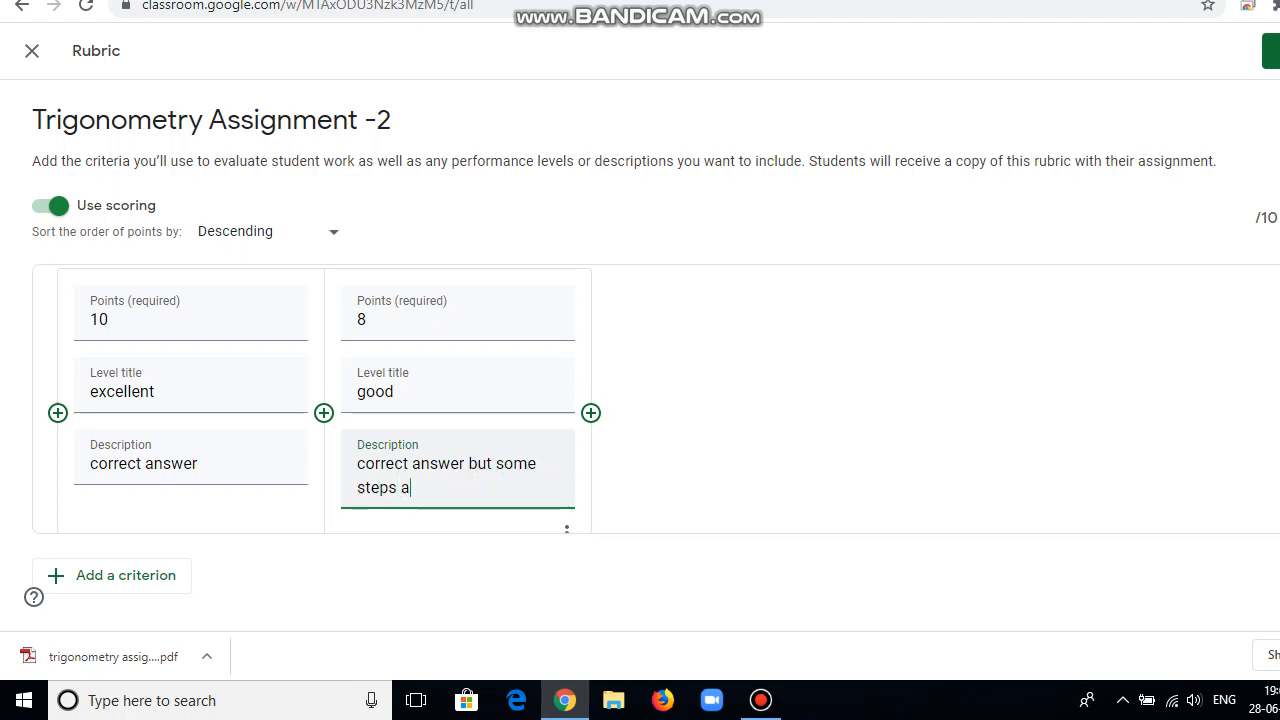
text(re missing)
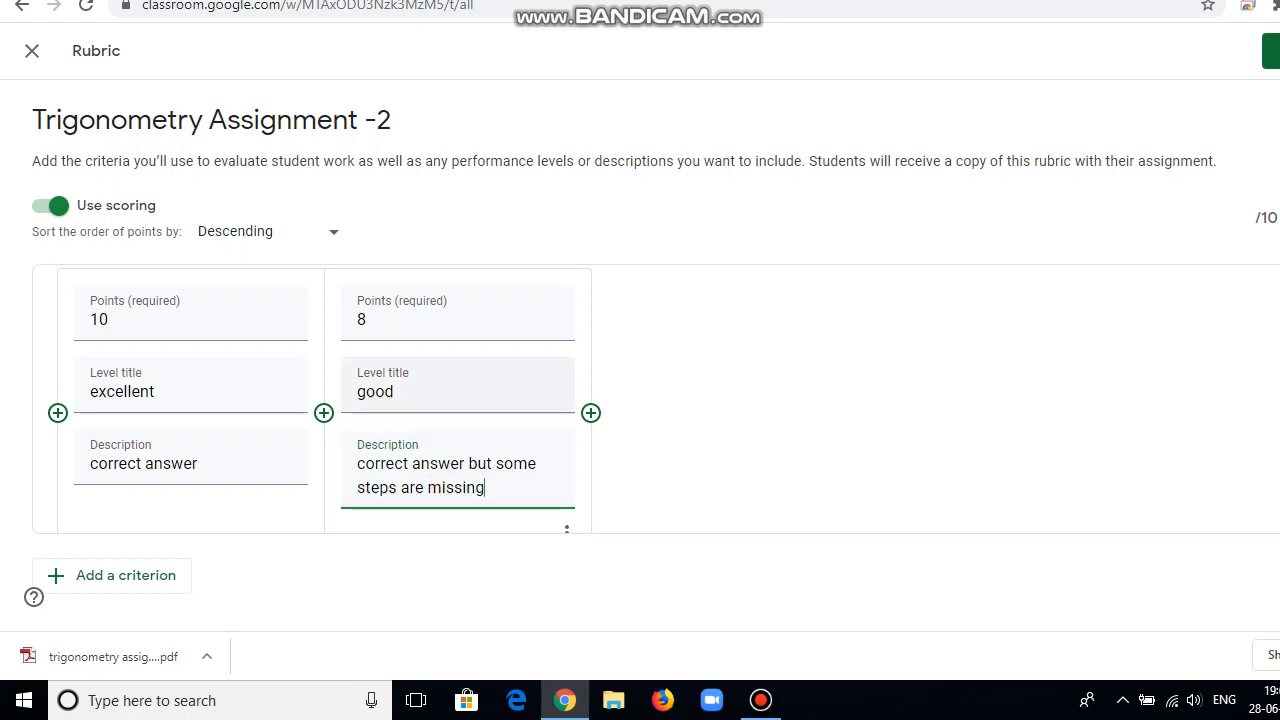
- Add a third level worth 0 points, titled "bad" and described as "wrong answer"
click(591, 412)
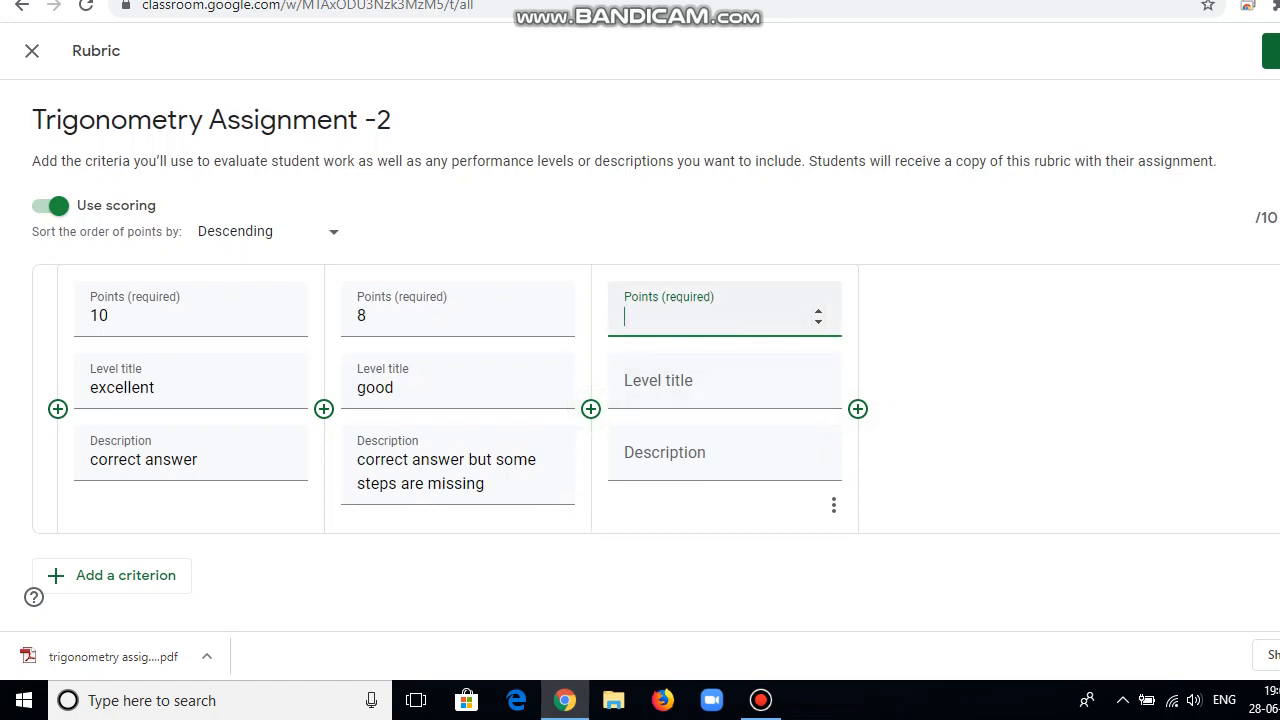
text(0)
click(680, 383)
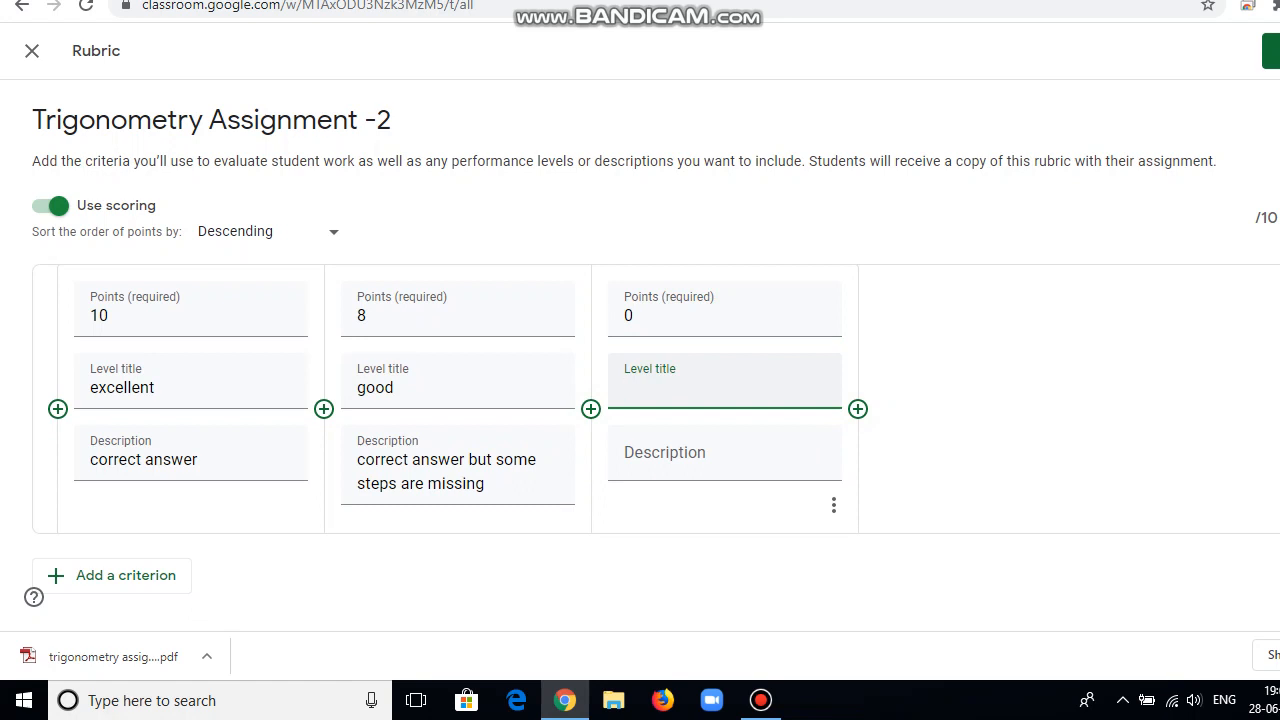
text(bad)
key(Tab)
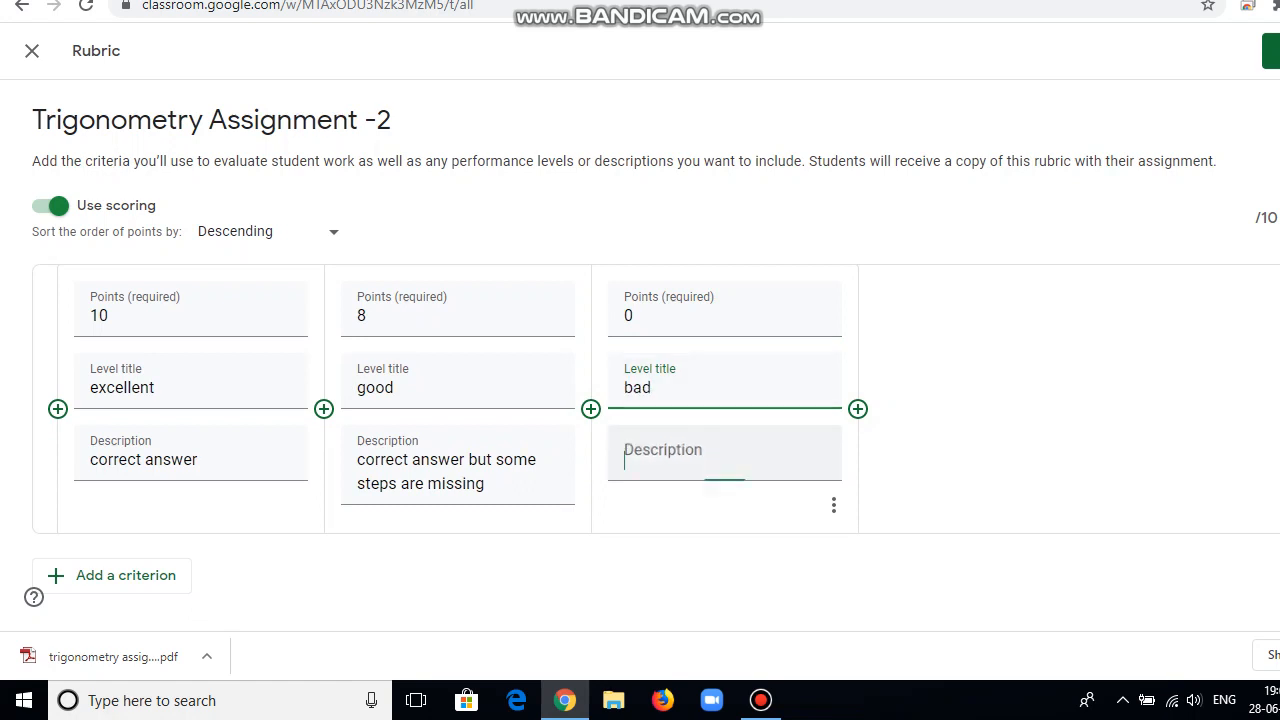
text(wrong)
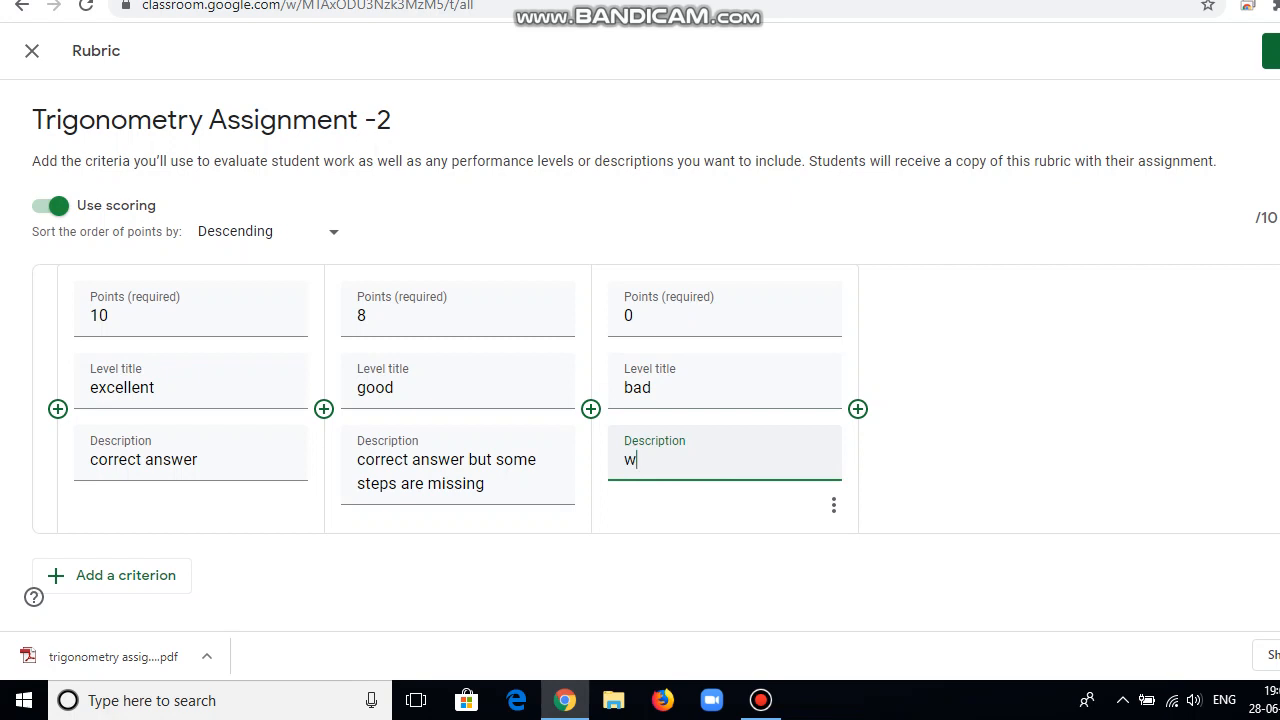
text( answer)
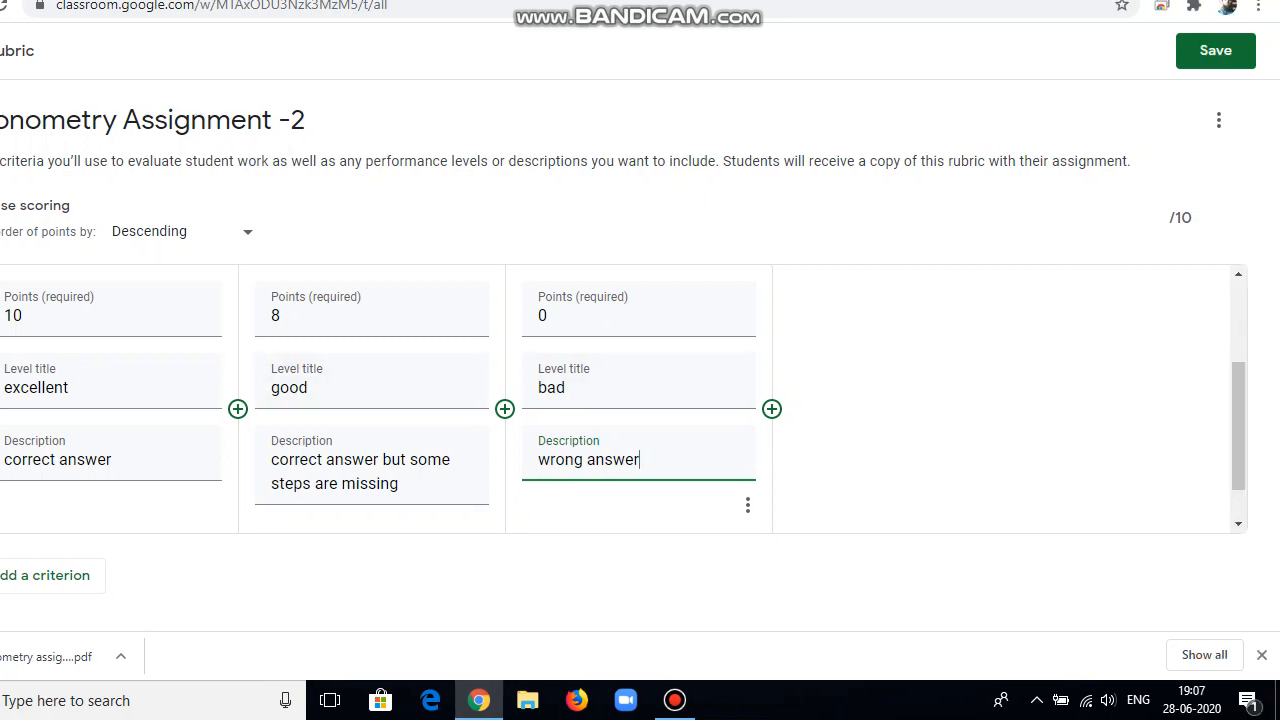
- Duplicate the q no 1 criterion with its levels and title the copy "q no 2"
drag(1238, 426, 1238, 346)
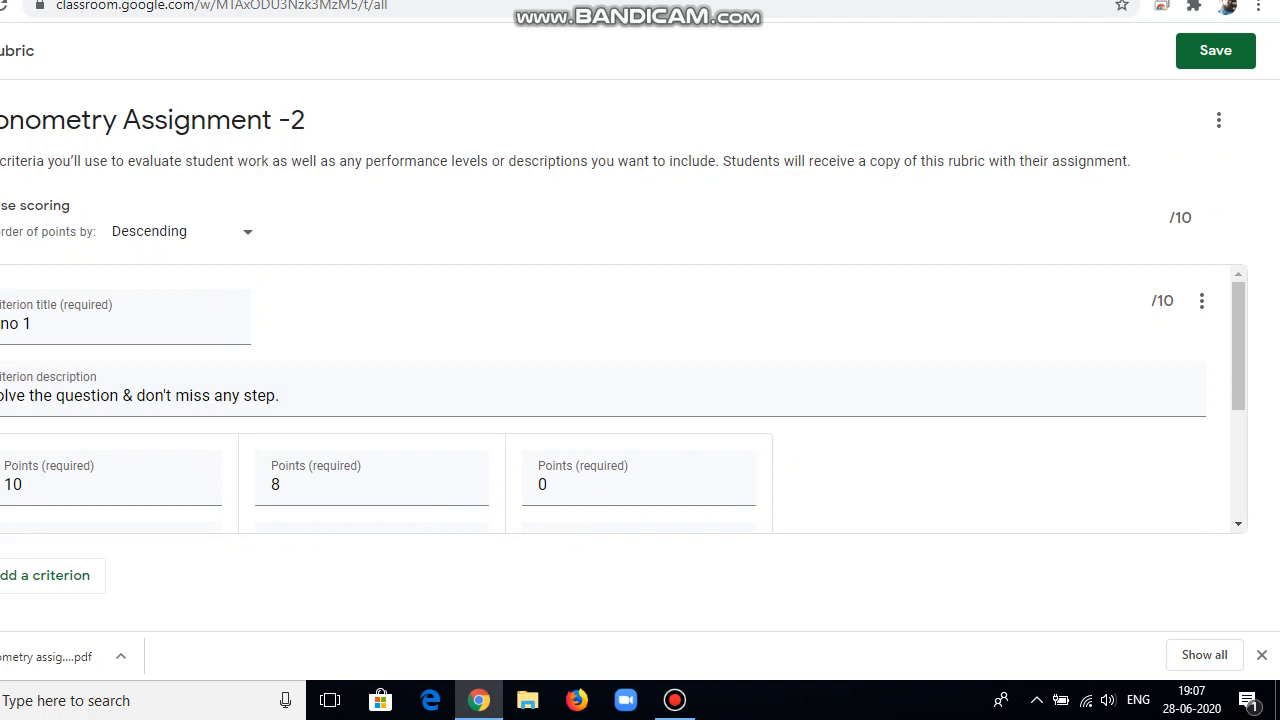
click(1202, 301)
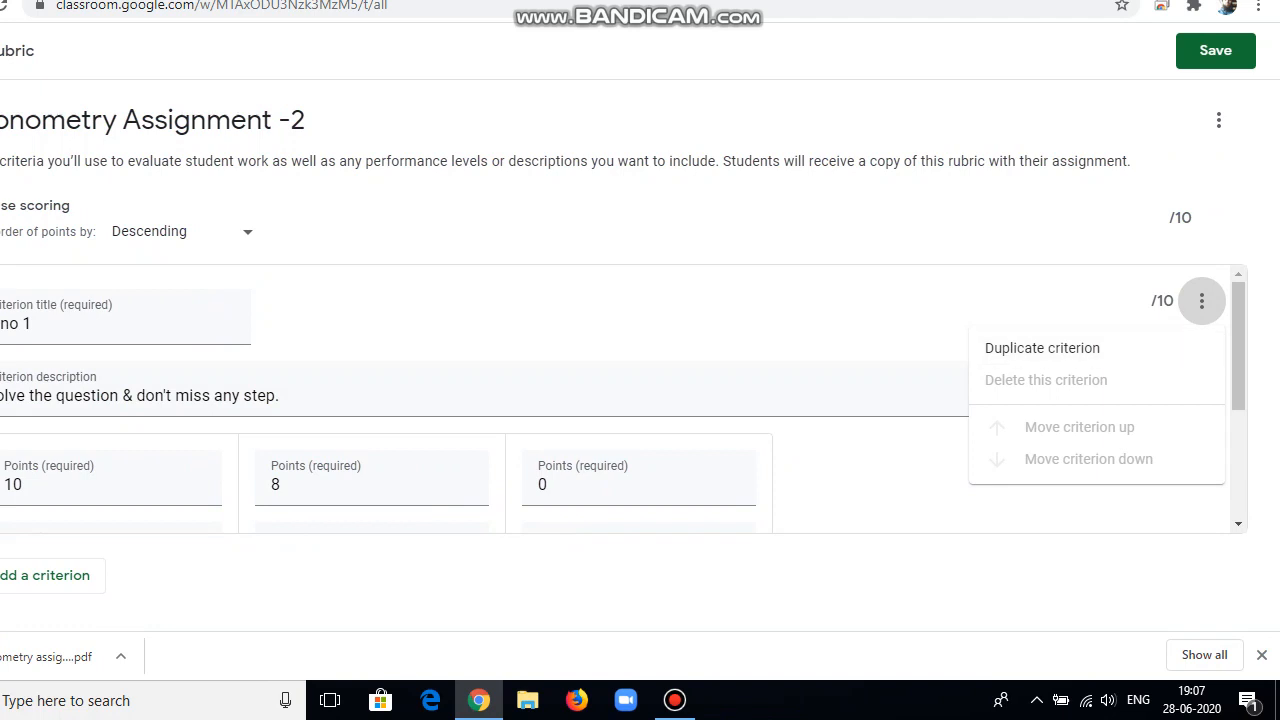
key(Escape)
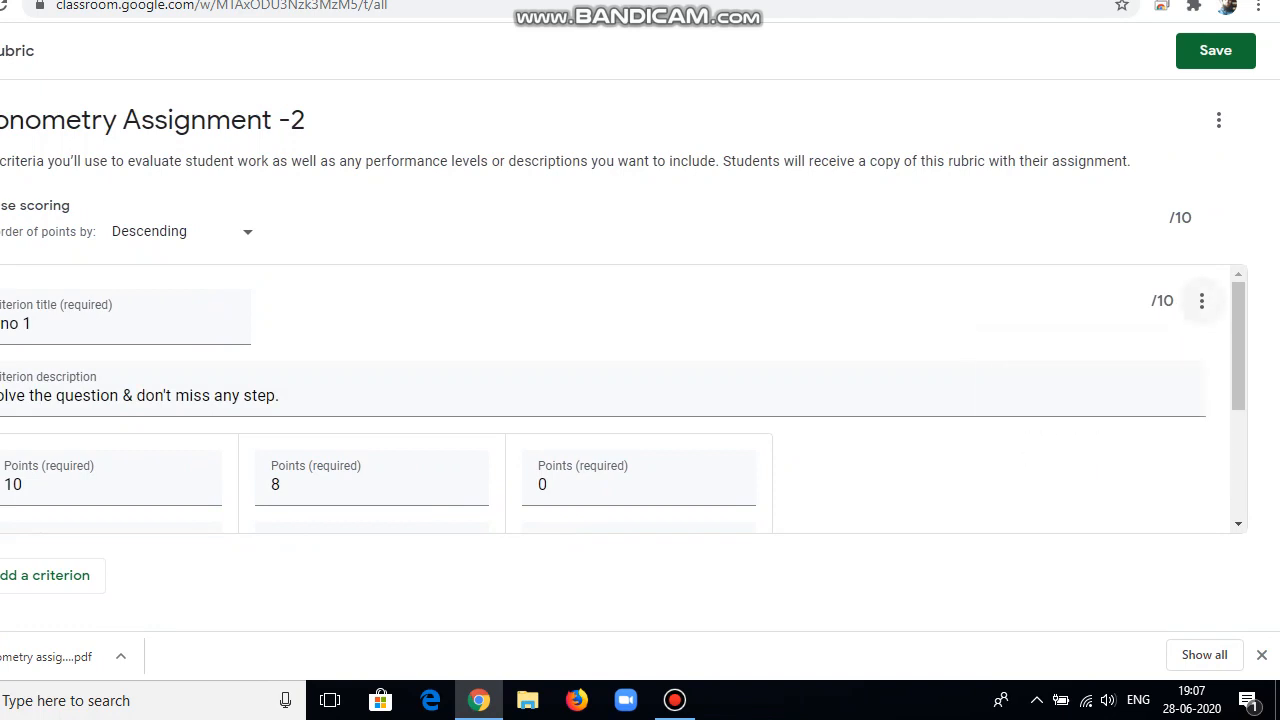
key(Return)
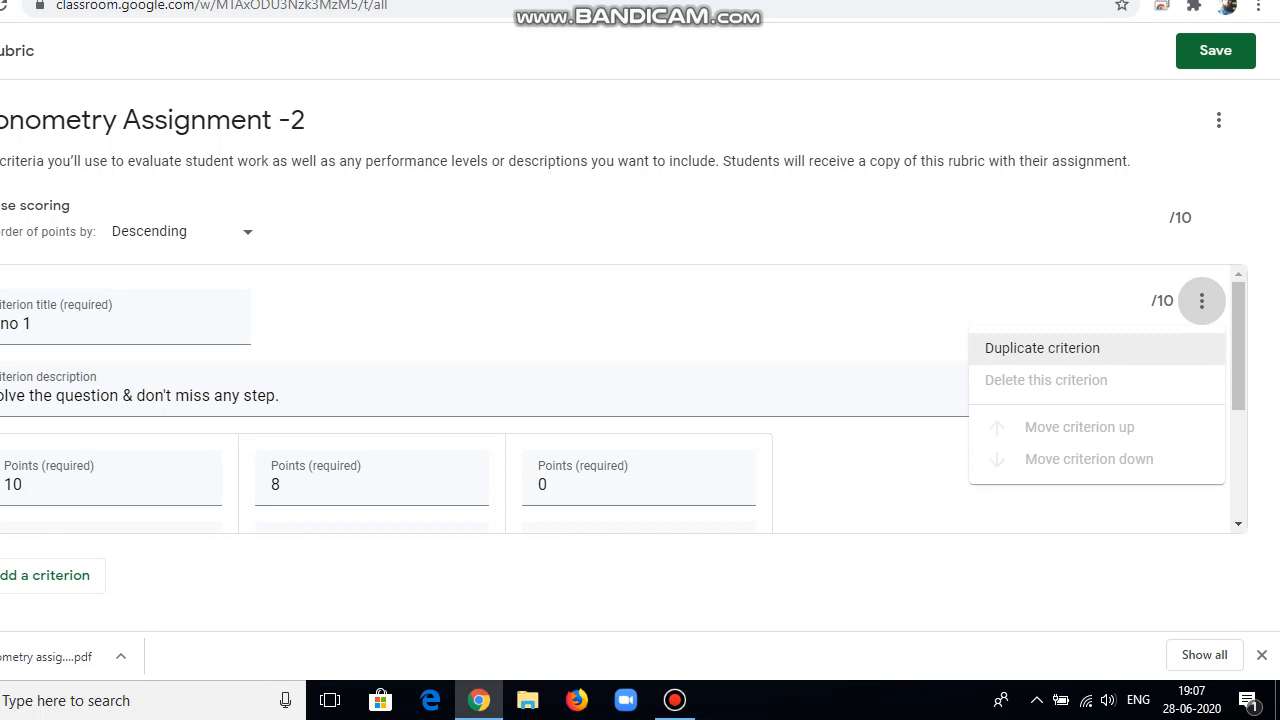
key(Return)
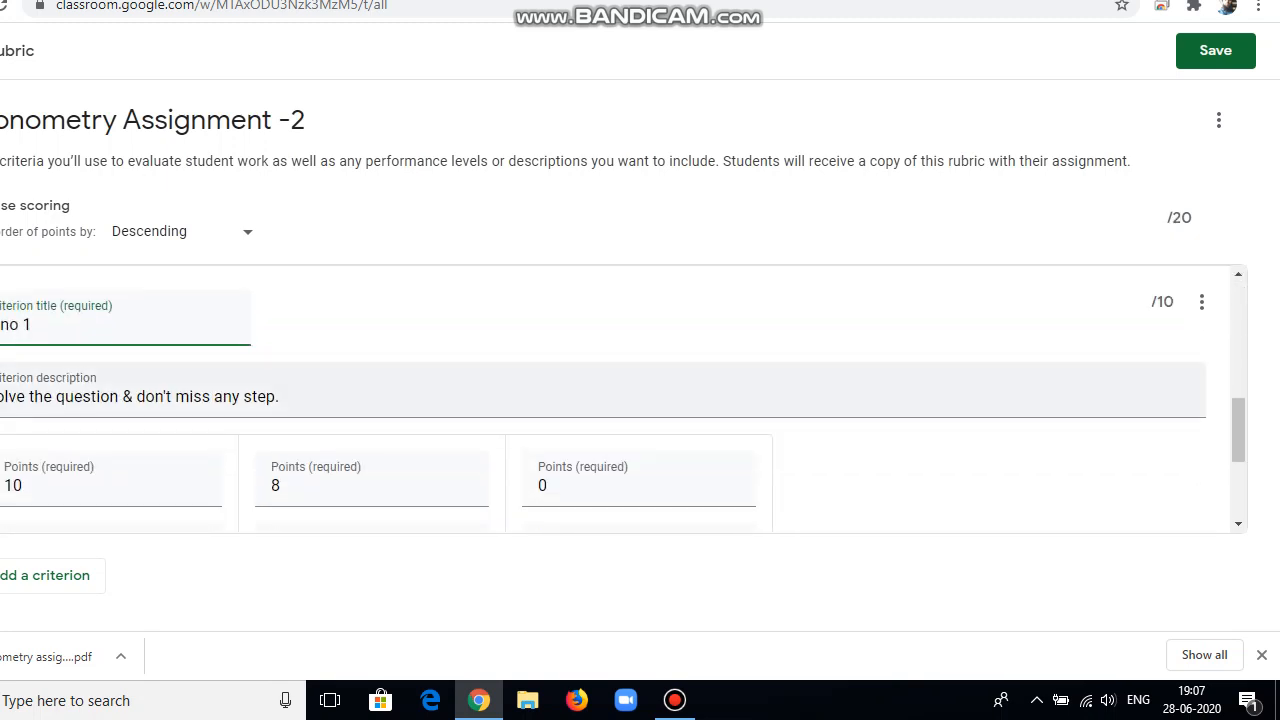
key(BackSpace)
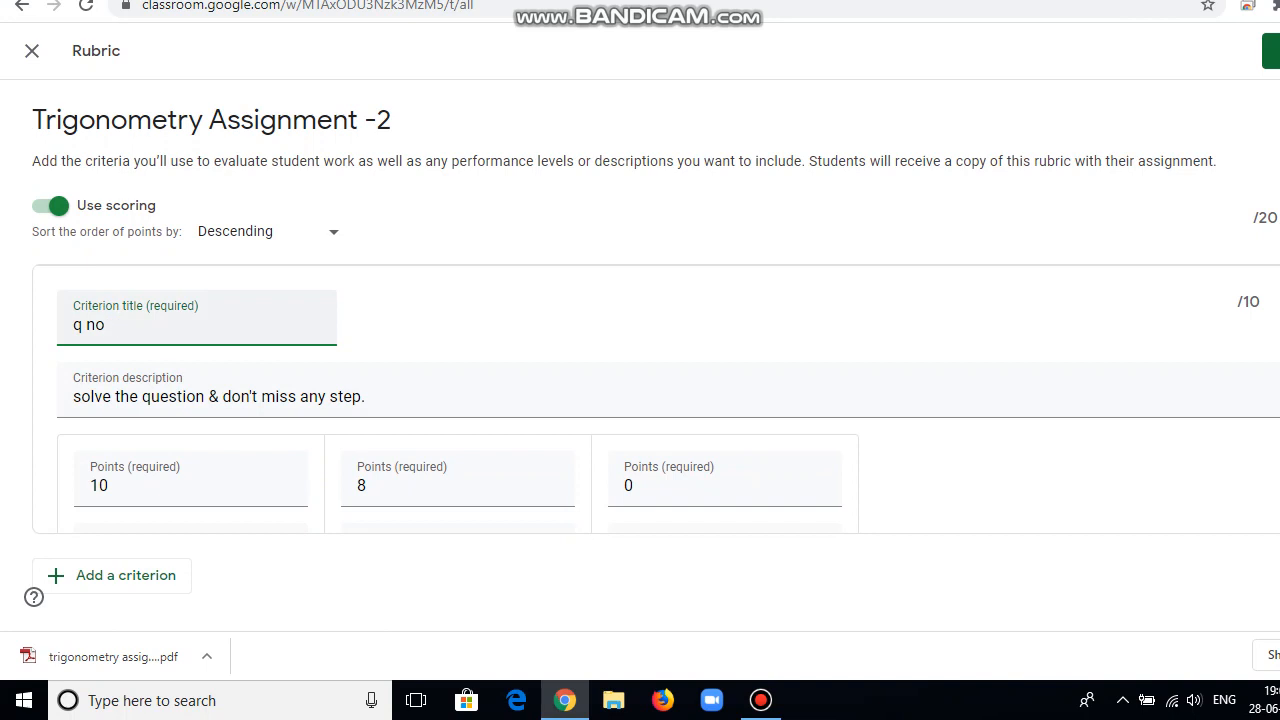
text(2)
- Duplicate the q no 2 criterion and title the copy "q no 3"
click(1202, 301)
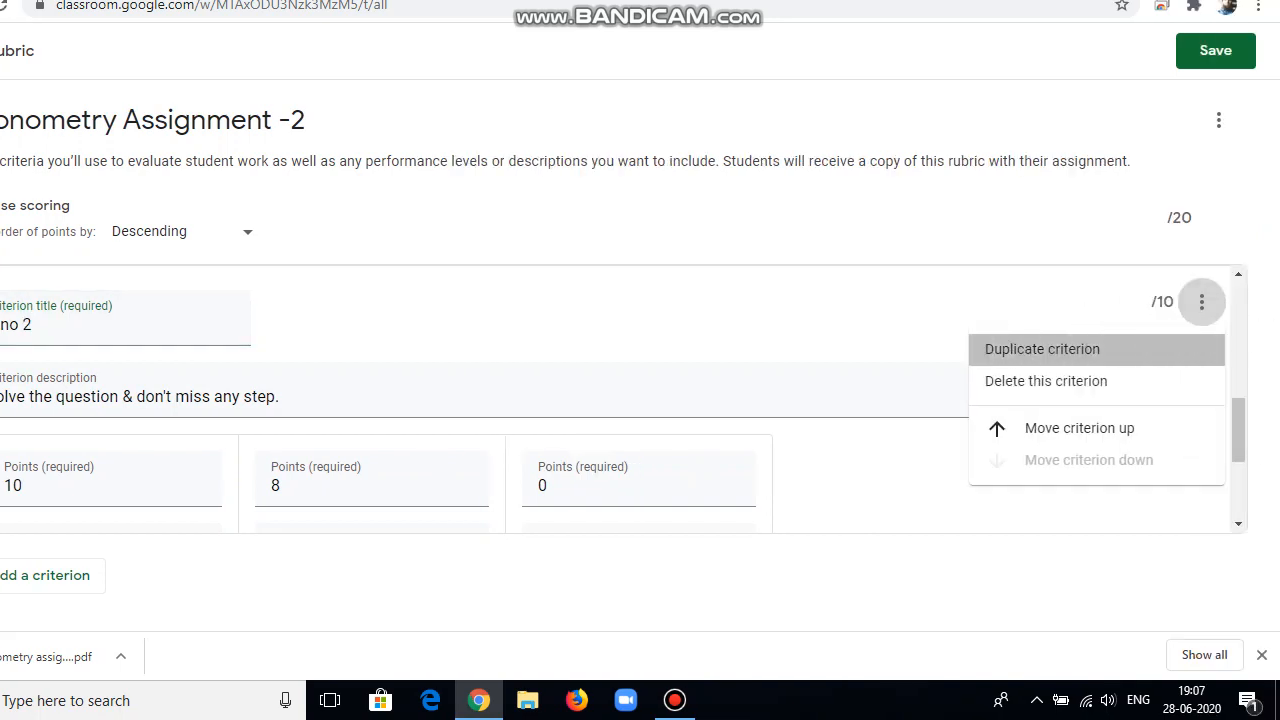
click(1042, 349)
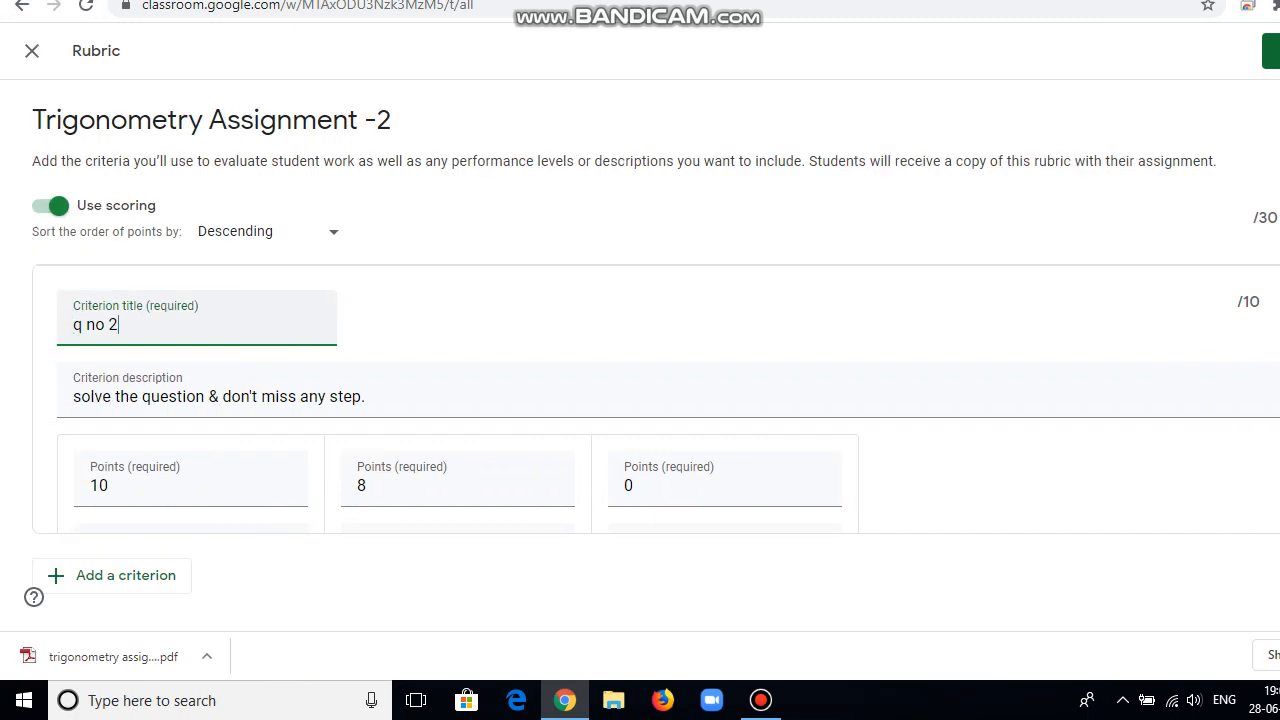
key(BackSpace)
text(3)
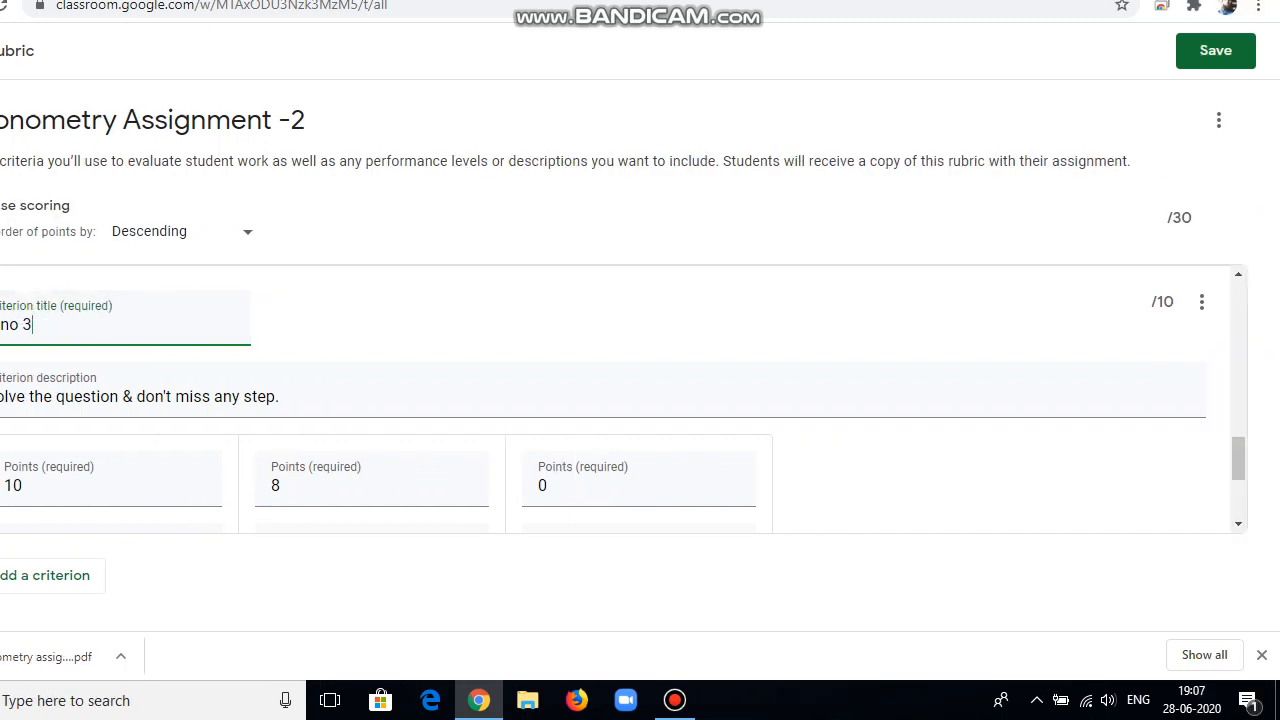
- Duplicate the q no 3 criterion and title the copy "q no 4"
click(1202, 301)
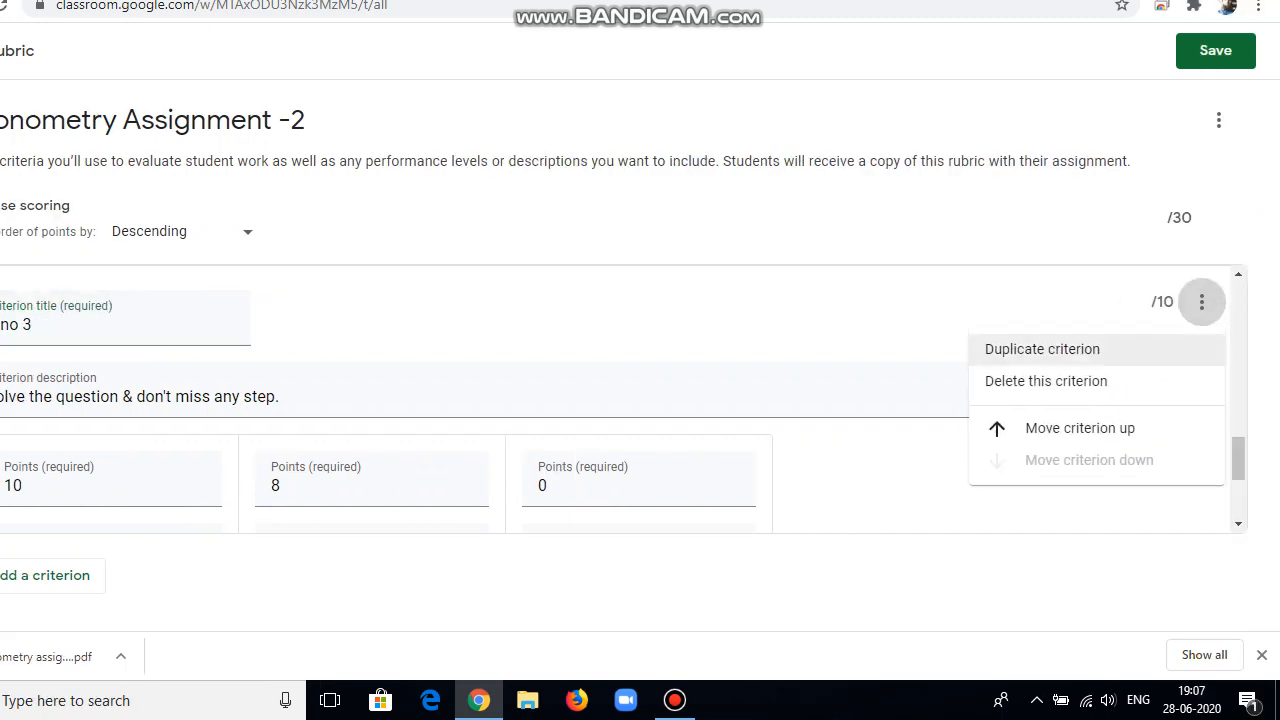
click(1042, 349)
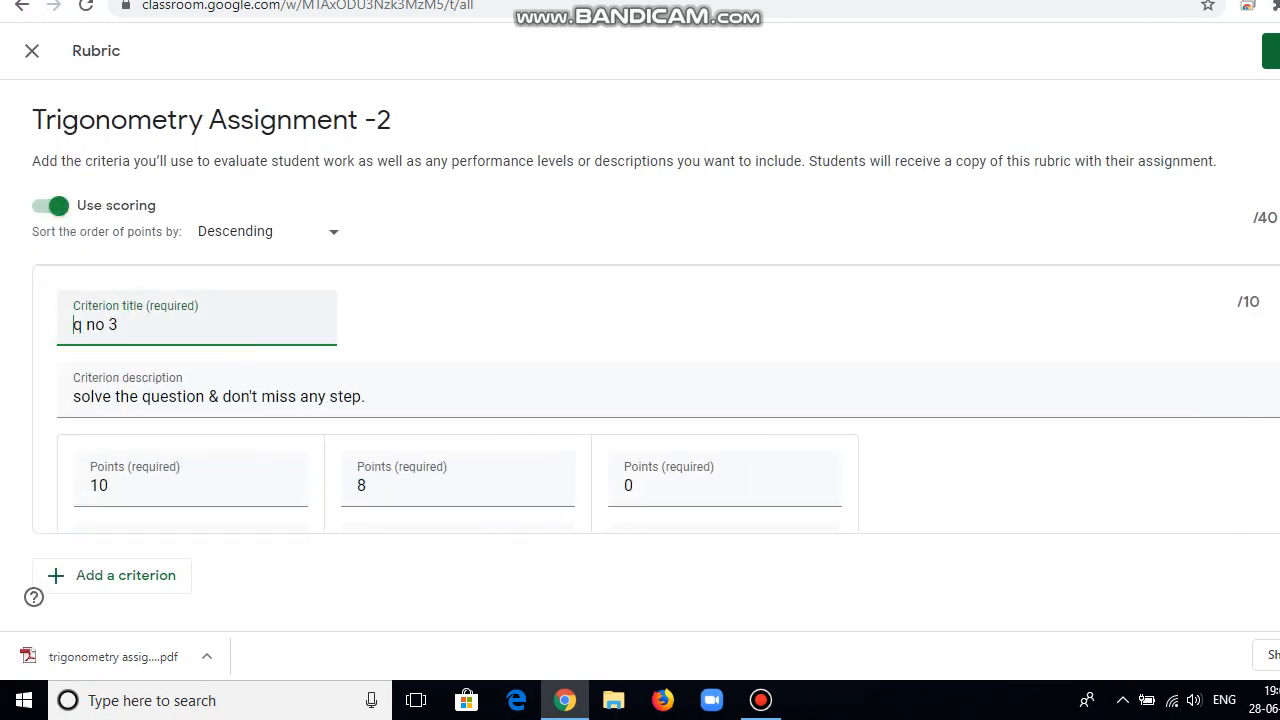
key(BackSpace)
text(4)
- Duplicate the q no 4 criterion and title the copy "q no 5"
click(1202, 301)
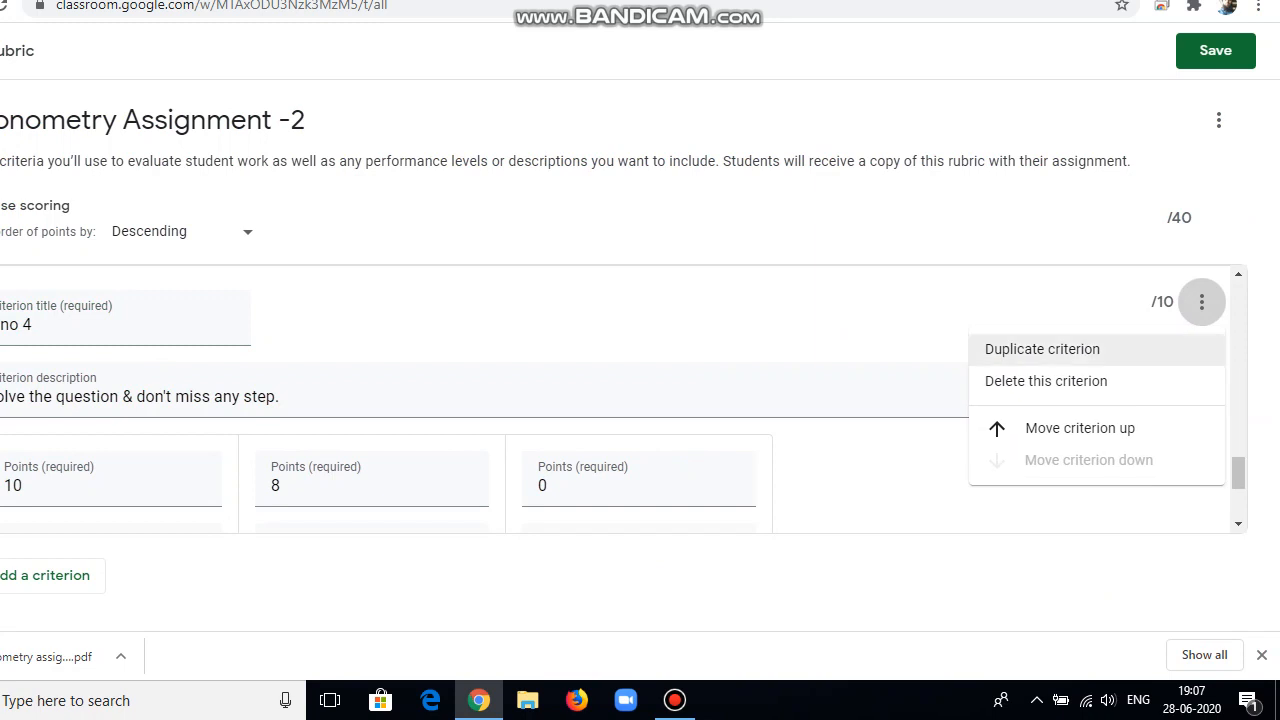
click(1042, 349)
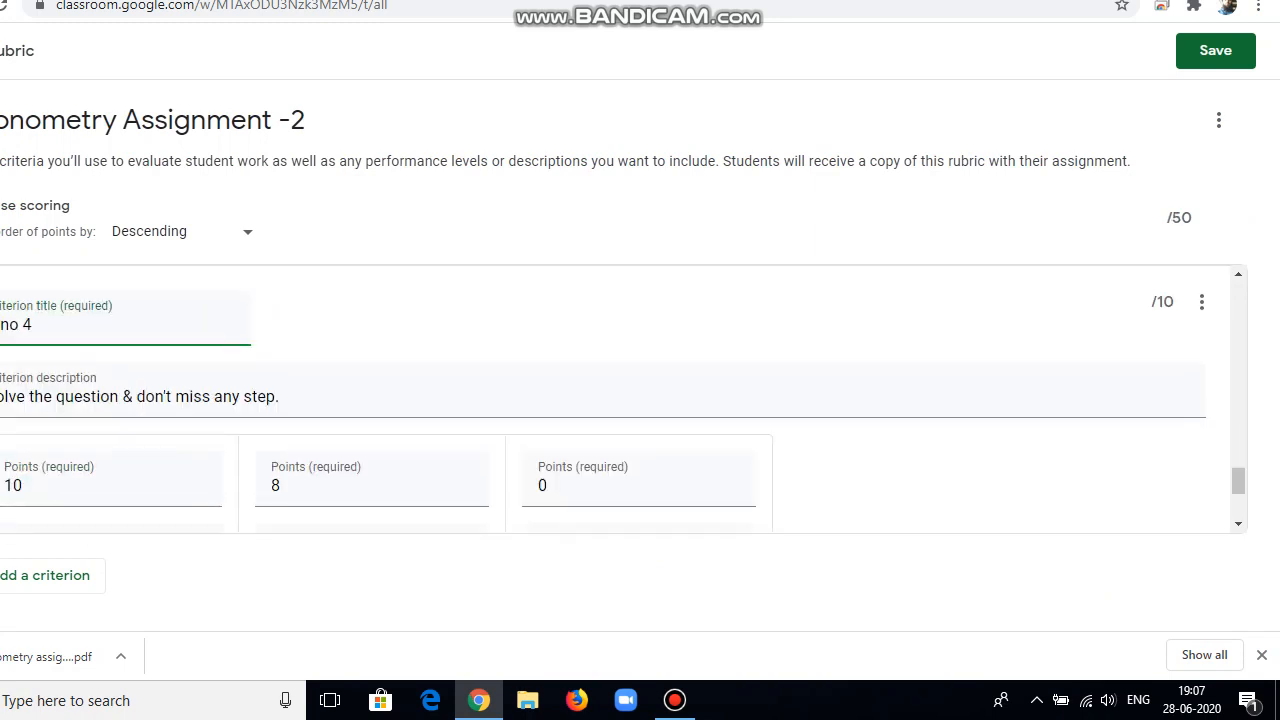
key(BackSpace)
text(5)
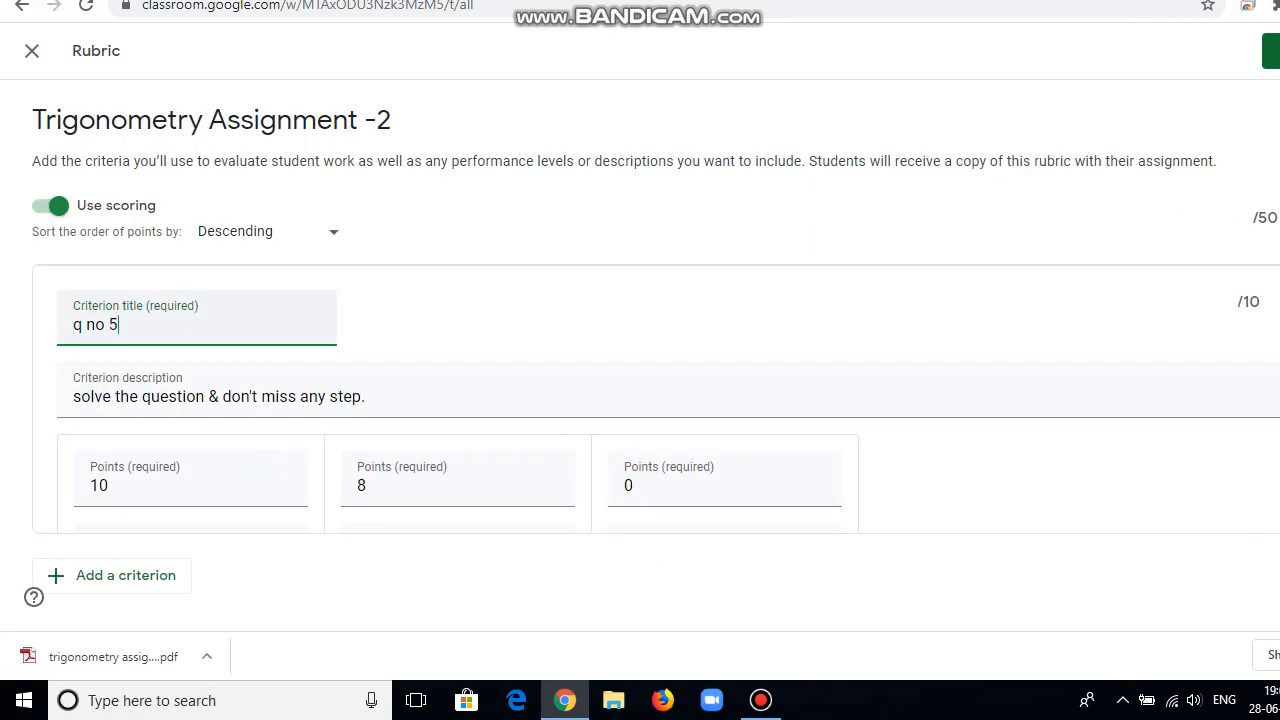
- Duplicate the q no 5 criterion and title the copy "q no 6"
click(1201, 301)
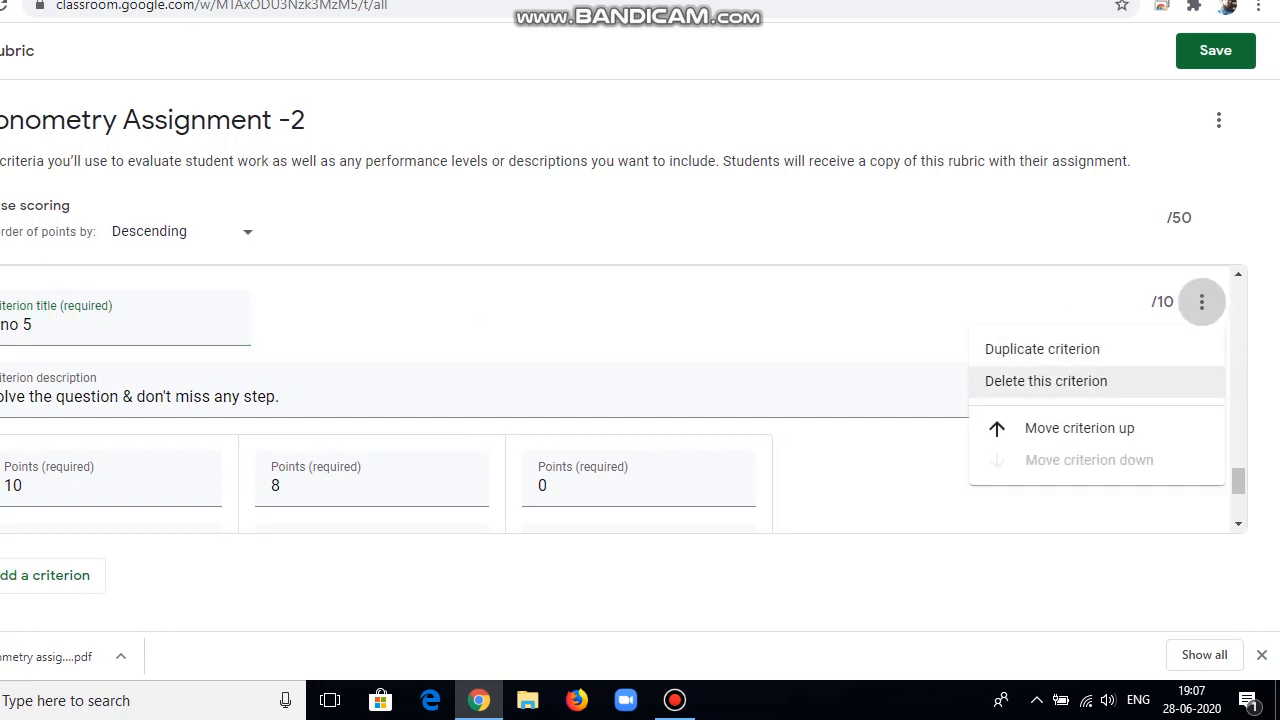
click(1042, 349)
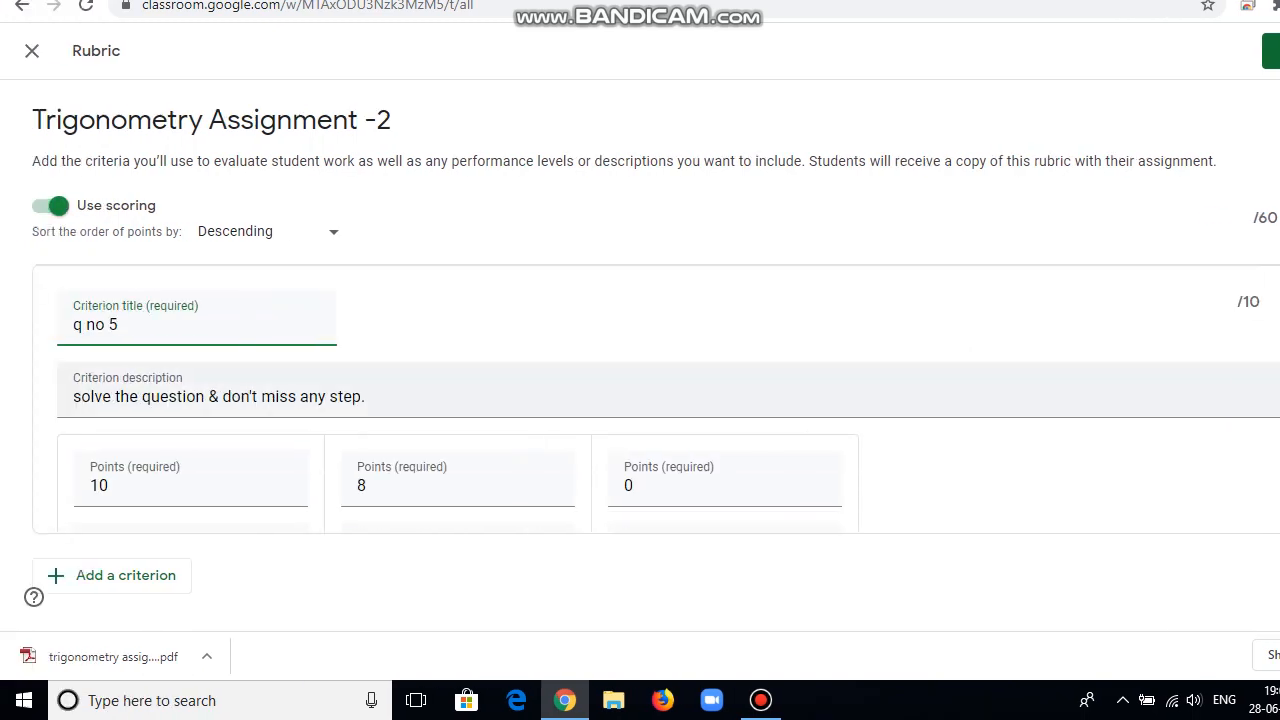
key(BackSpace)
text(6)
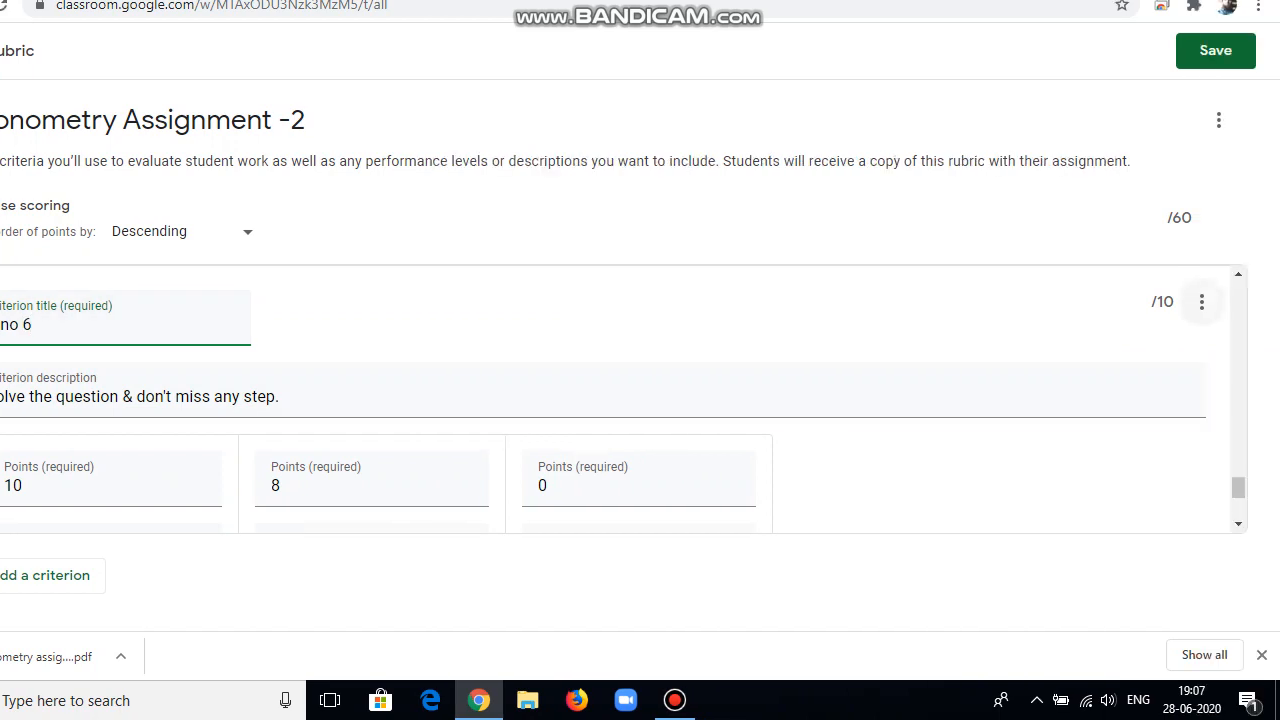
- Duplicate the q no 6 criterion and title the copy "q no 7"
click(1201, 301)
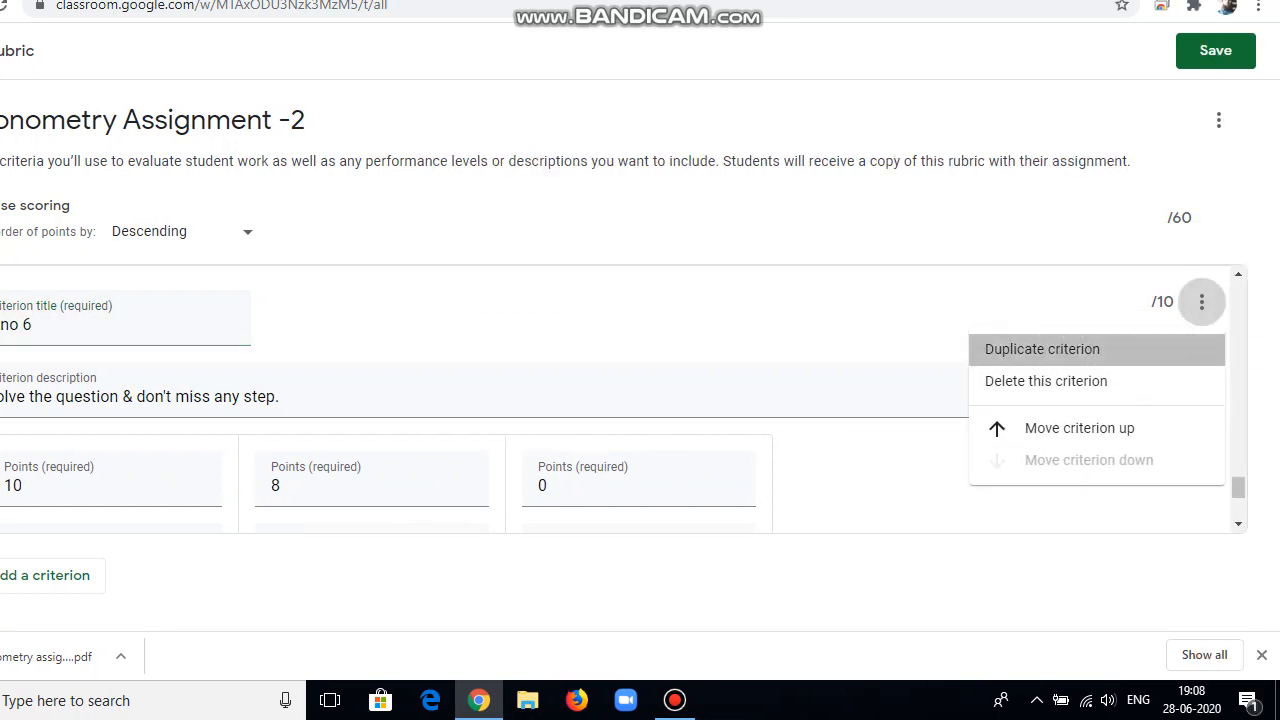
click(1042, 349)
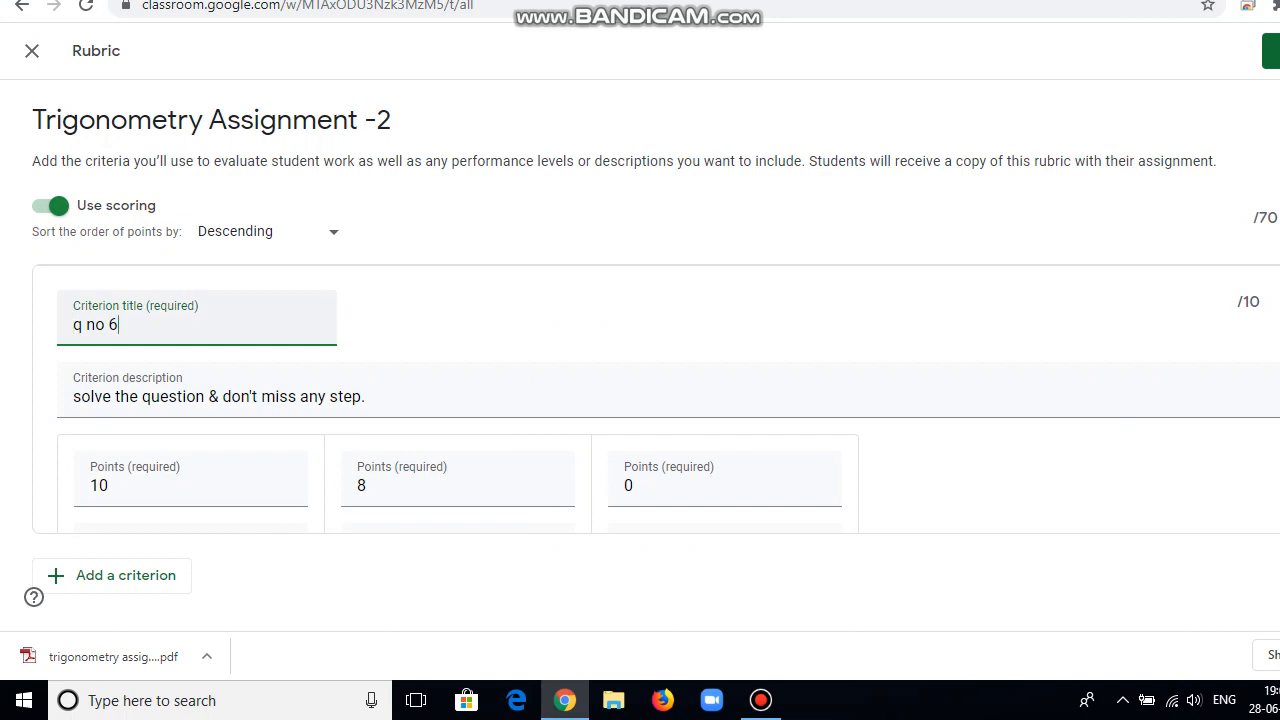
key(BackSpace)
text(7)
- Duplicate the q no 7 criterion and title the copy "q no 8"
click(1202, 301)
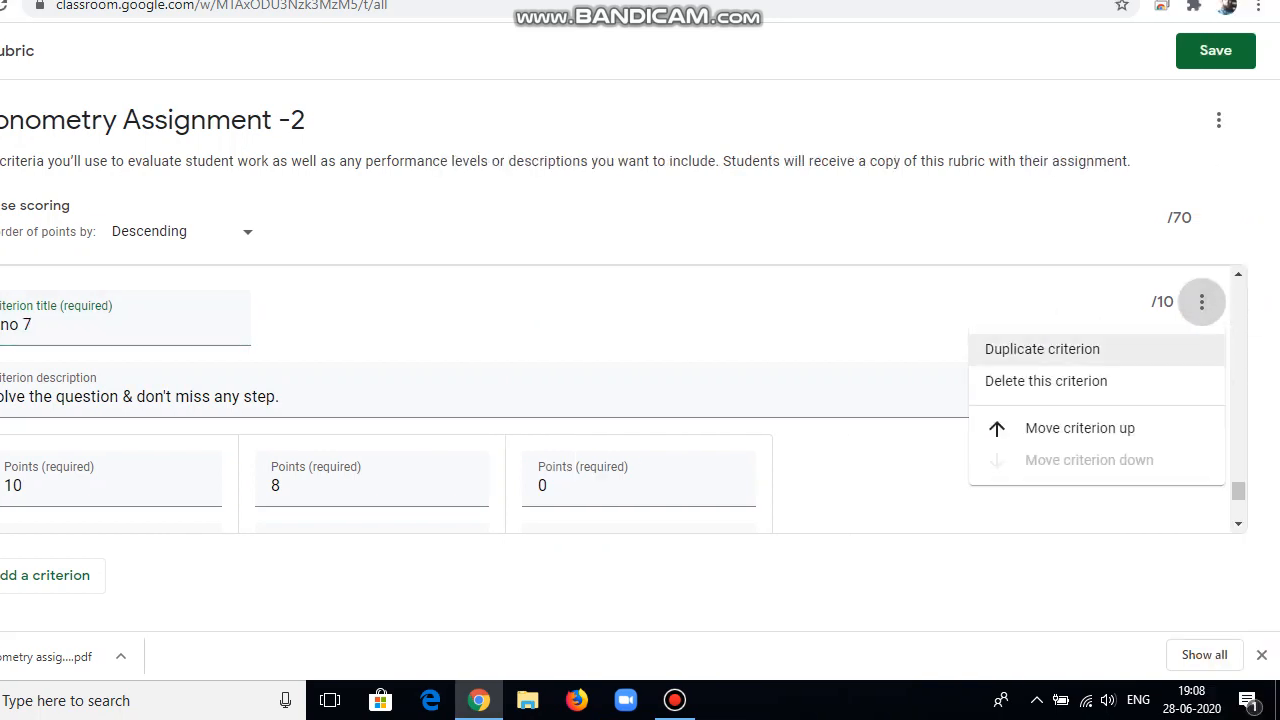
click(1040, 349)
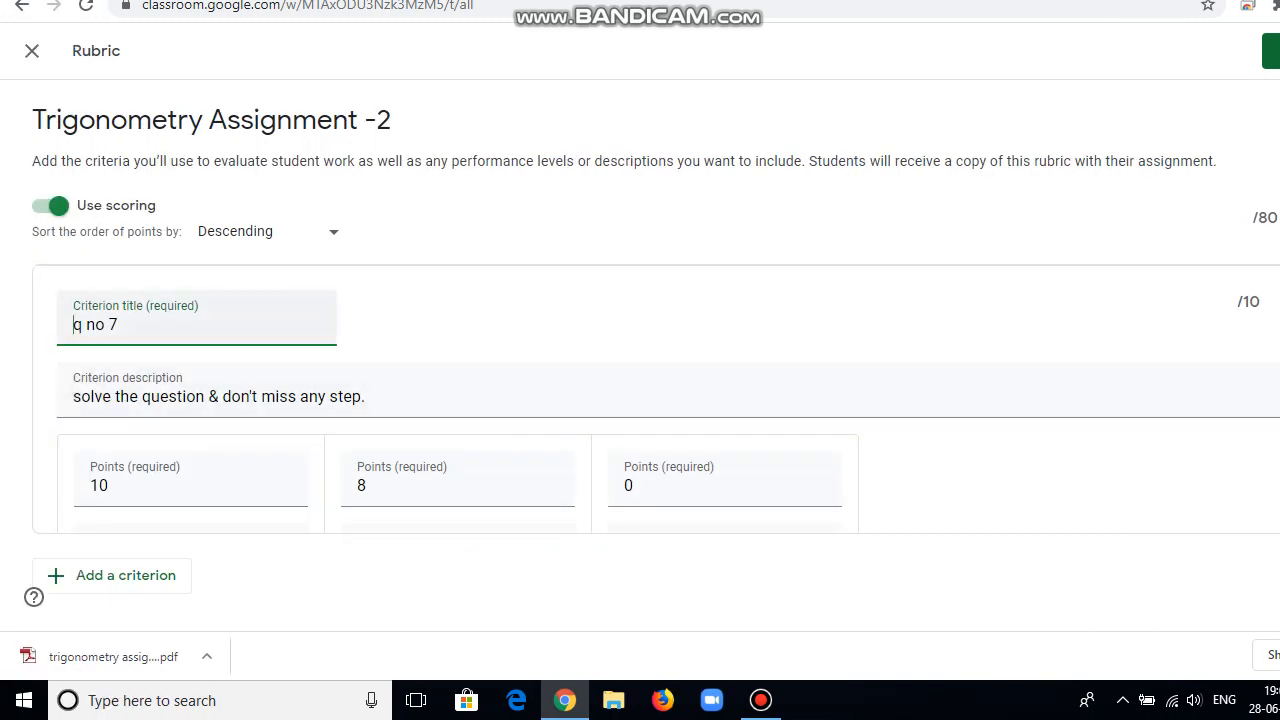
key(BackSpace)
text(8)
- Duplicate the q no 8 criterion and title the copy "q no 9"
click(1202, 302)
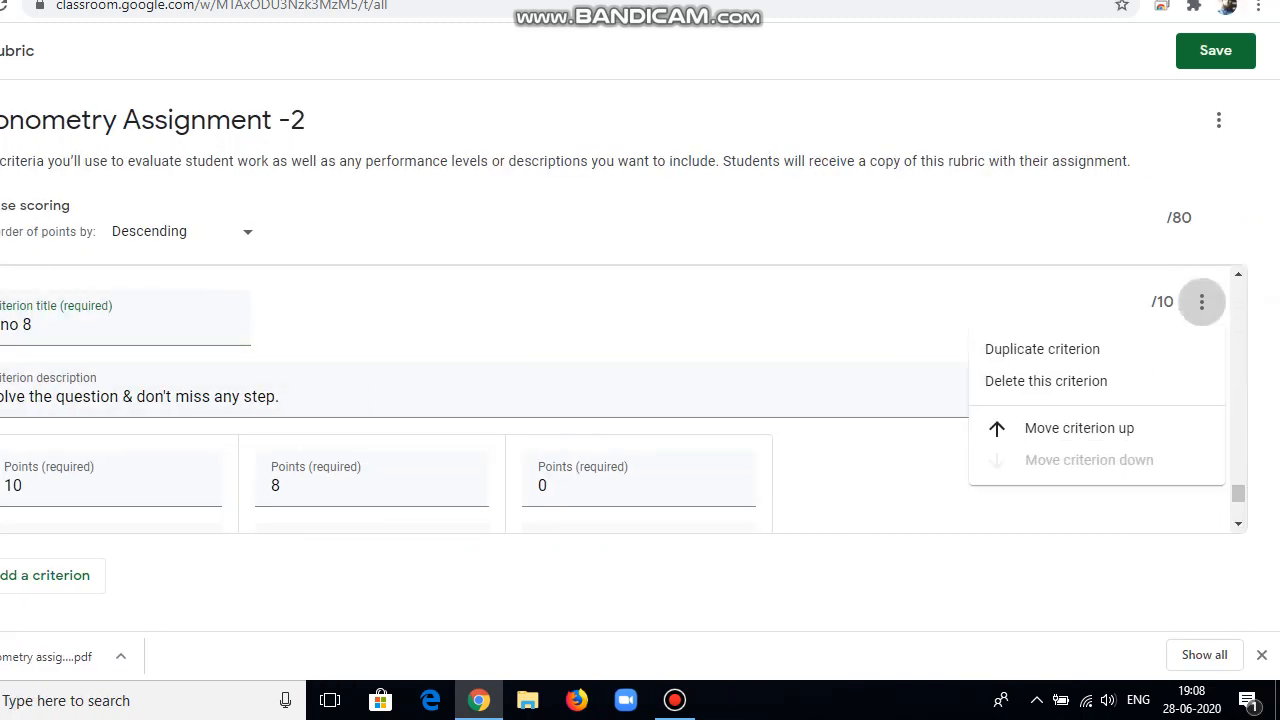
click(1043, 349)
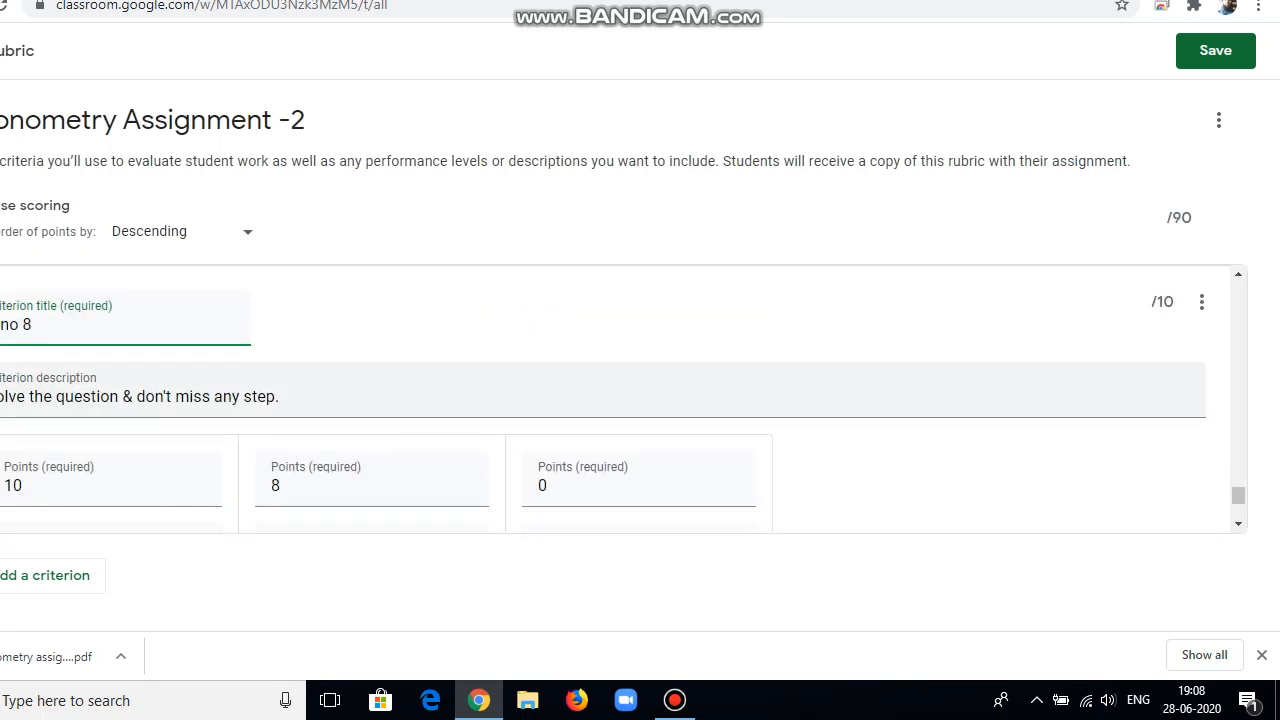
key(BackSpace)
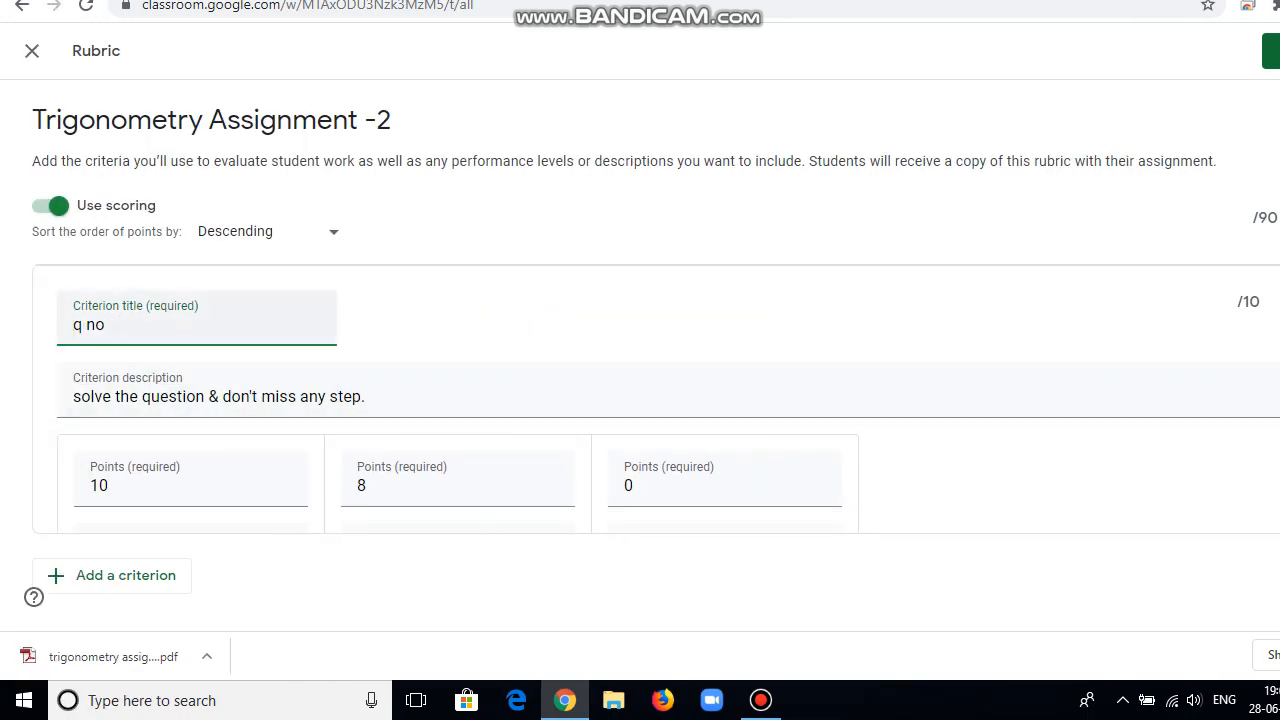
text(9)
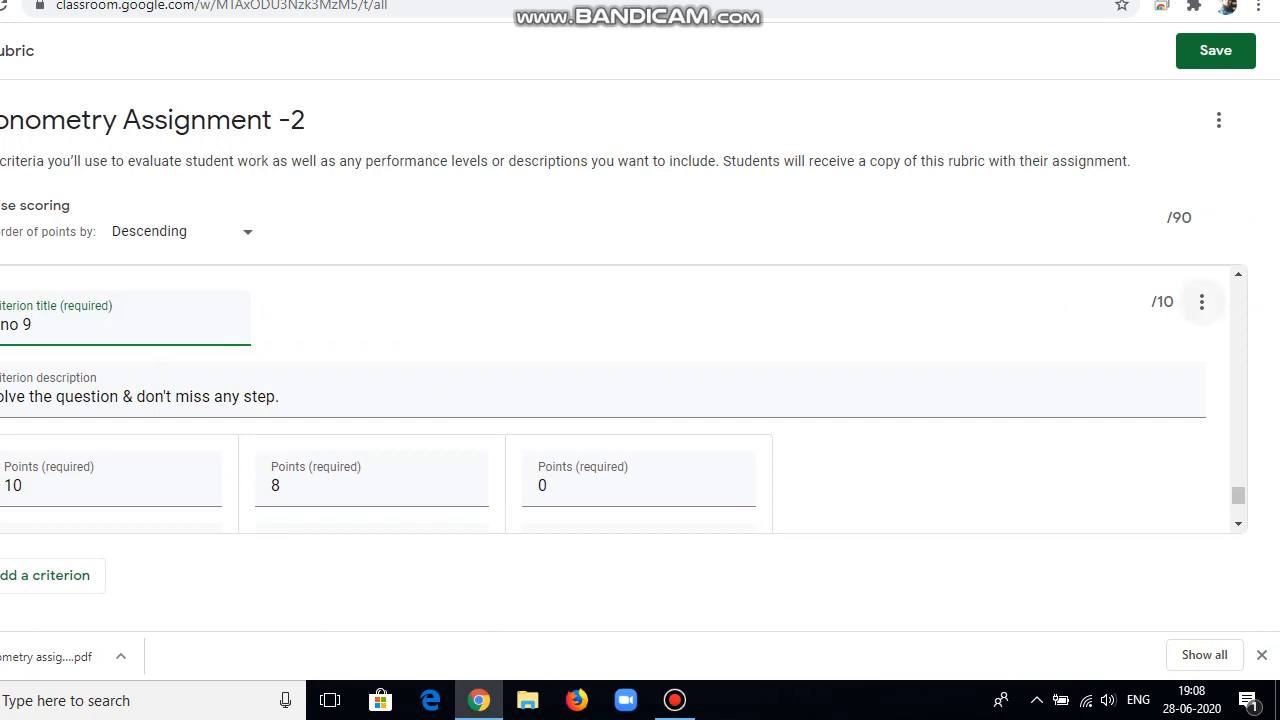
- Duplicate the q no 9 criterion and title the copy "q no 10"
click(1202, 302)
click(1043, 346)
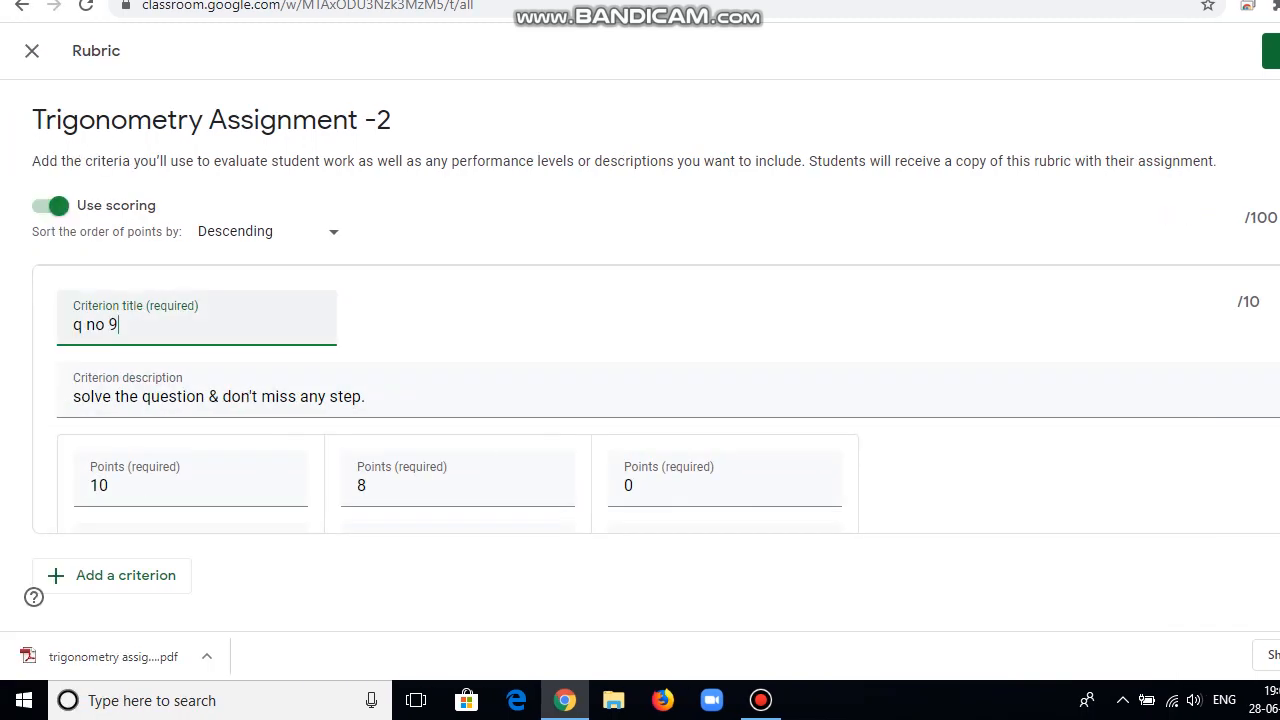
key(BackSpace)
text(10)
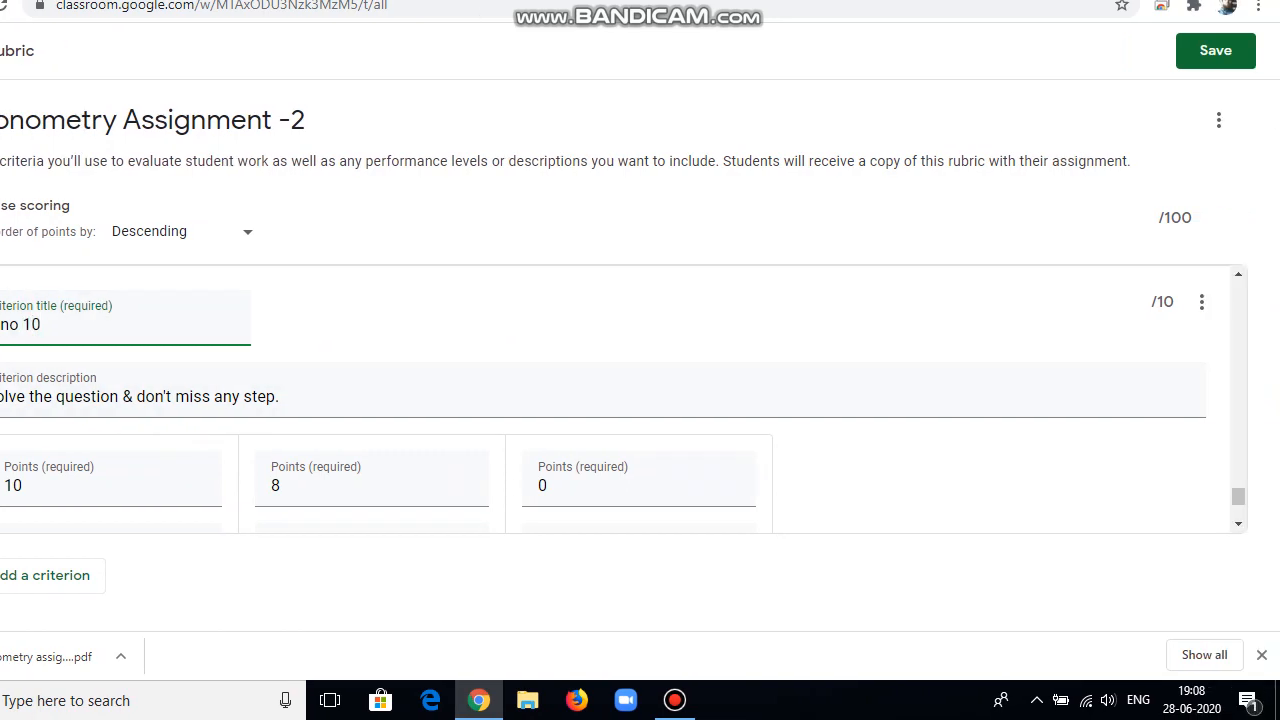
- Review the rubric's criteria from q no 10 back to q no 1 and save the rubric to the assignment
scroll(620, 400, down, 2)
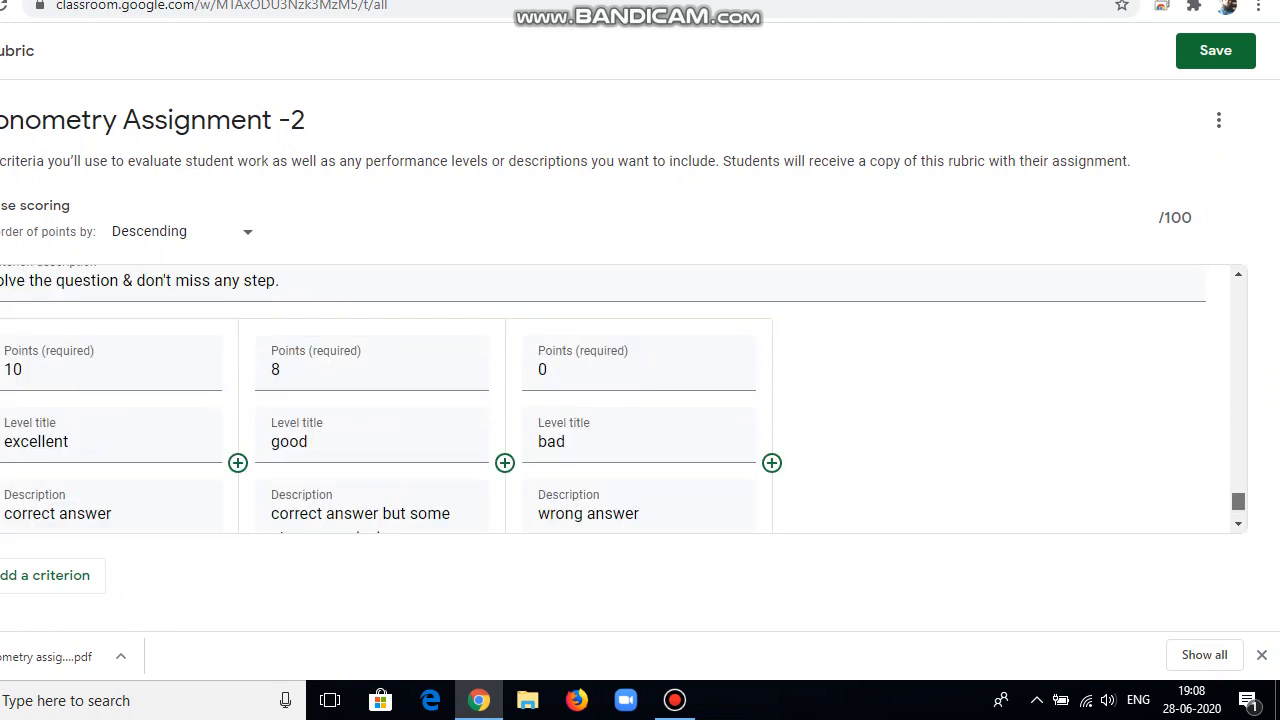
scroll(620, 400, down, 4)
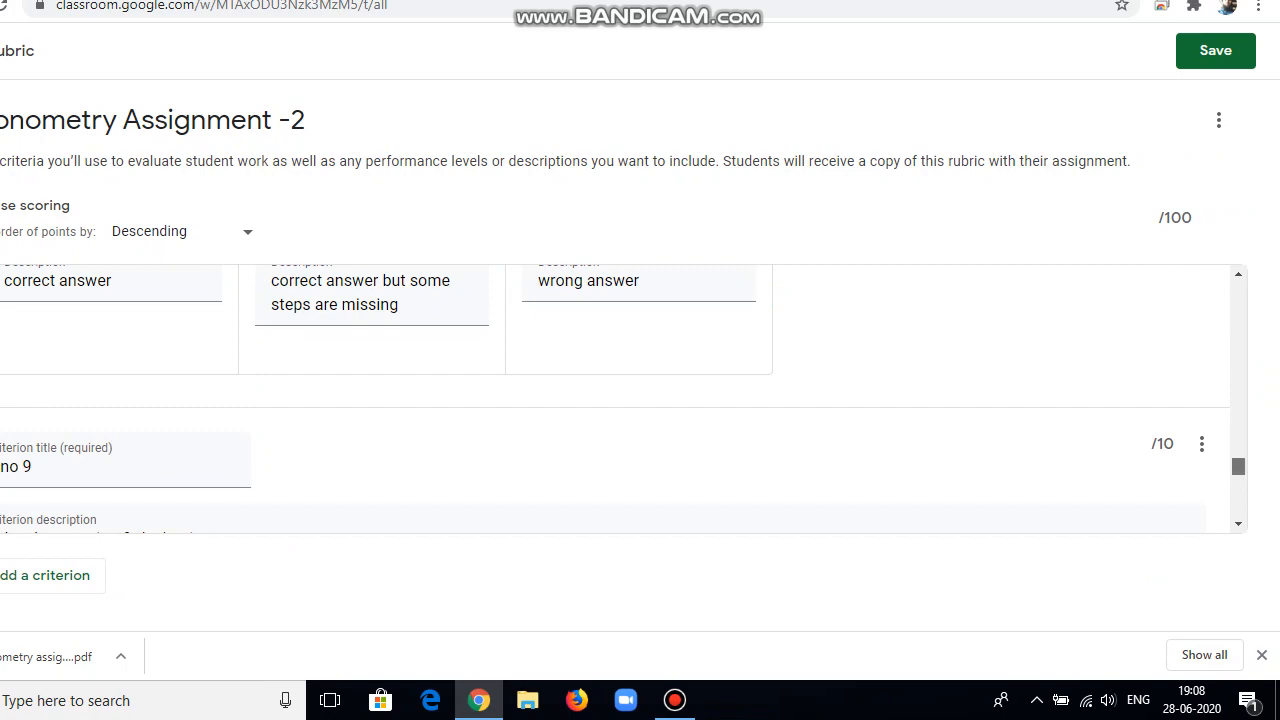
scroll(620, 400, up, 12)
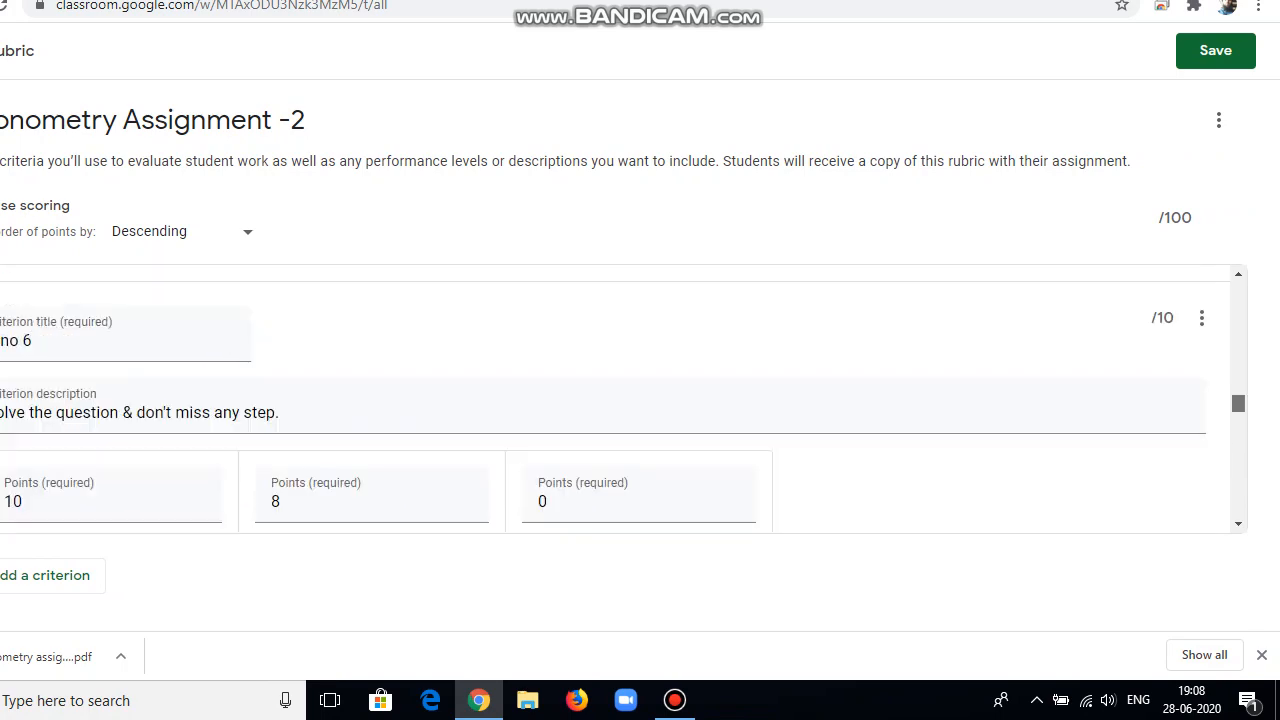
scroll(620, 400, up, 10)
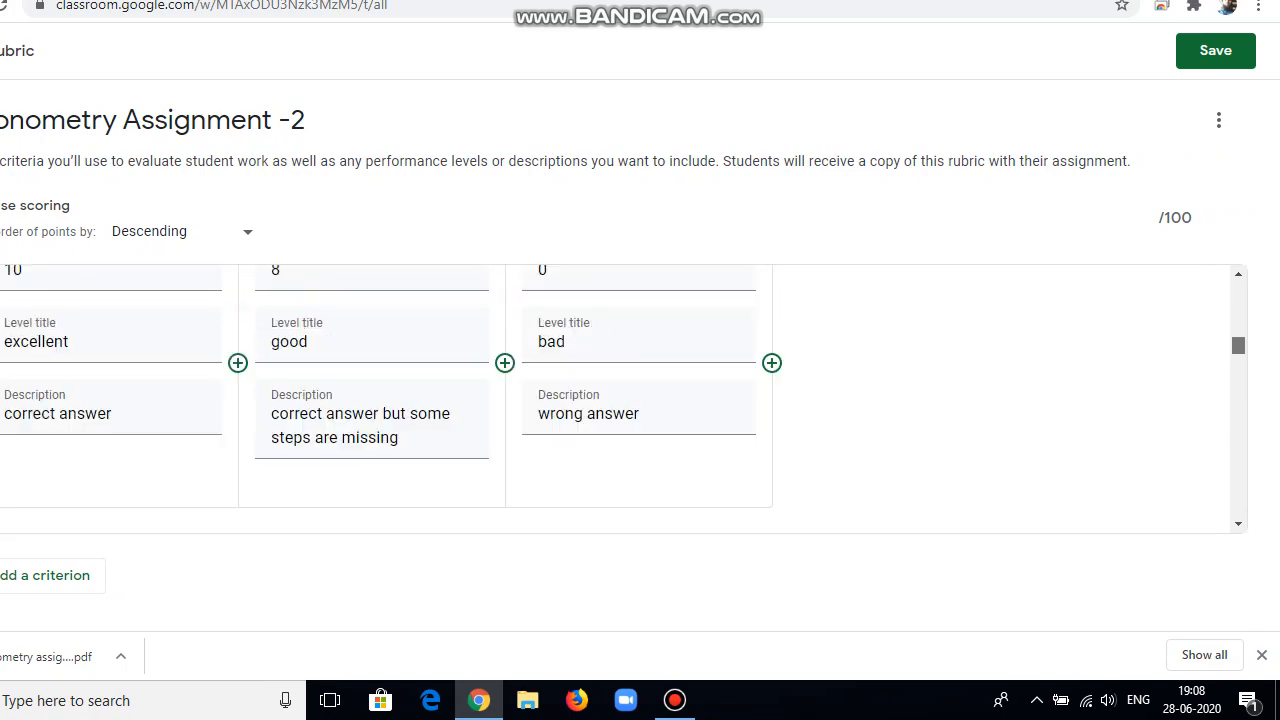
scroll(620, 400, up, 10)
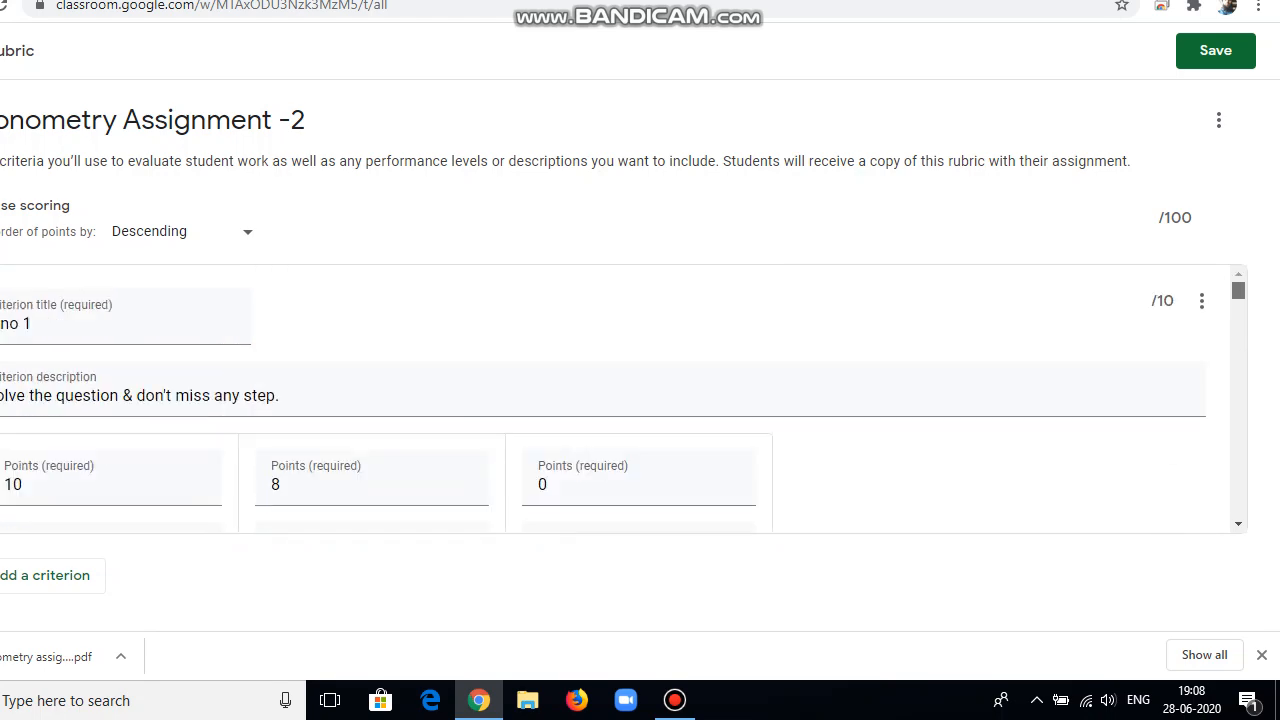
scroll(620, 400, down, 12)
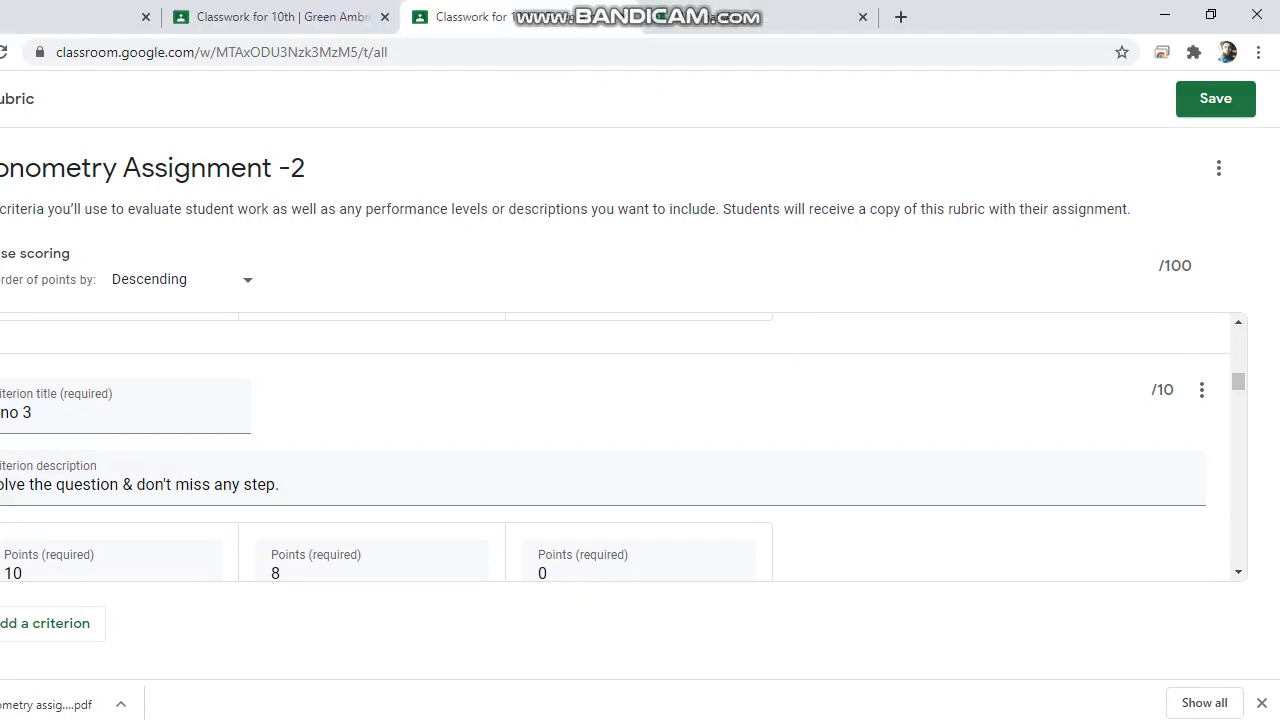
click(1215, 98)
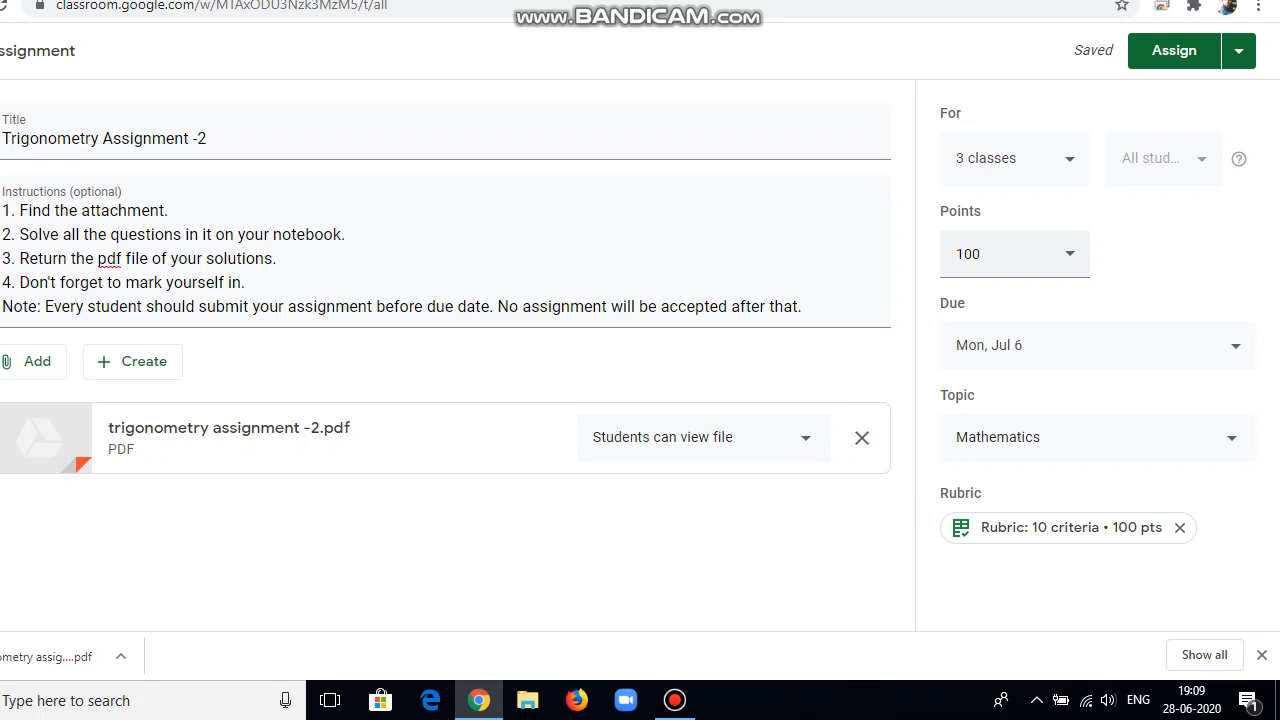
- Assign Trigonometry Assignment -2 to the three selected classes, keeping 100 points, and open the 10th | Green class stream
click(1012, 254)
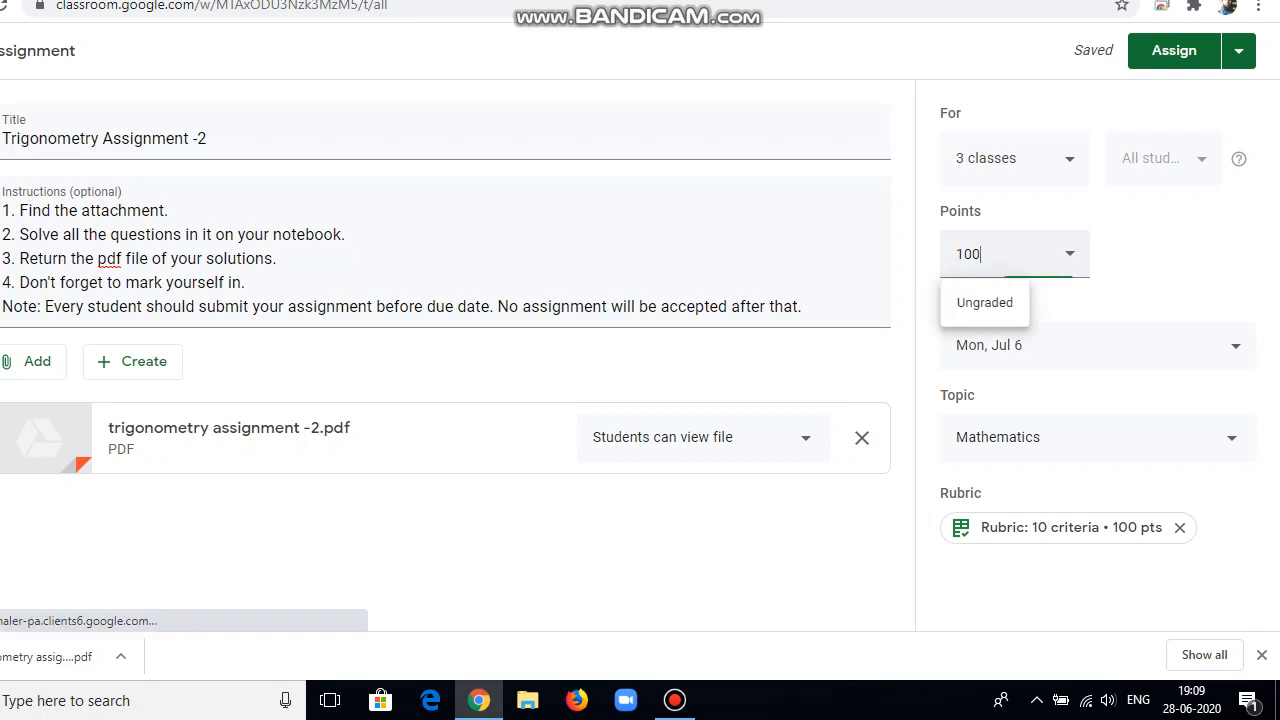
click(1165, 256)
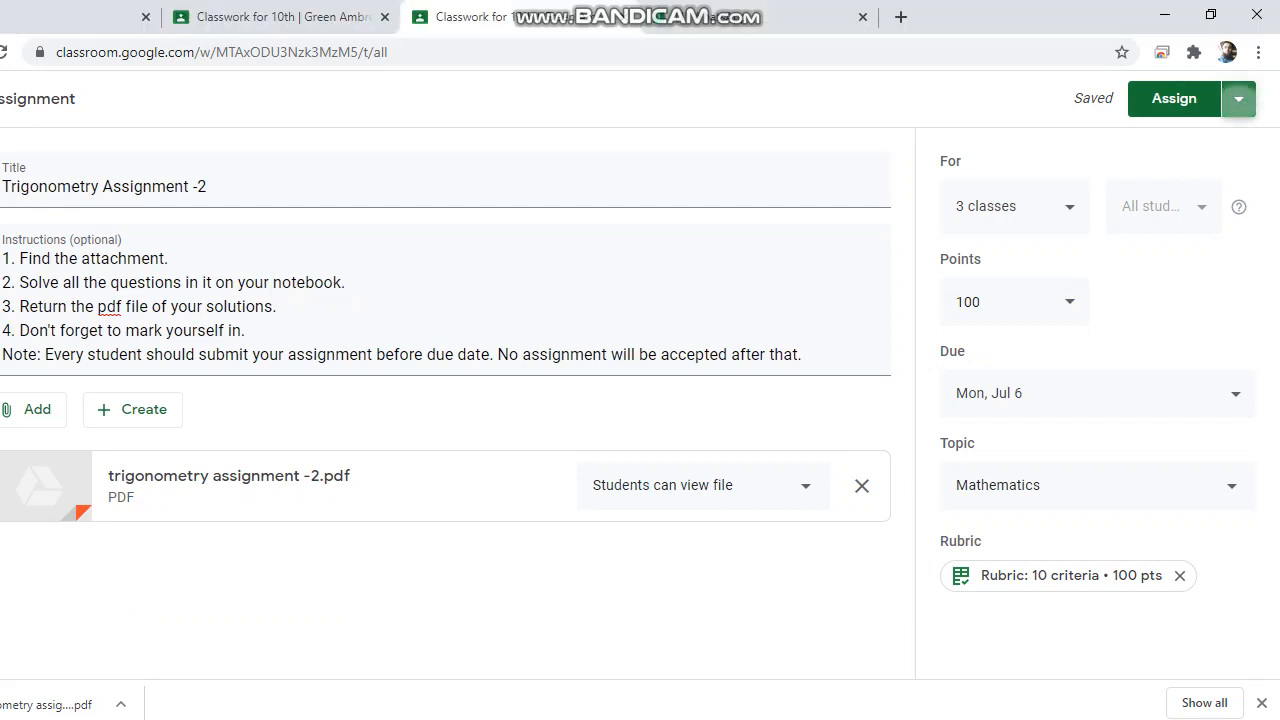
click(1238, 98)
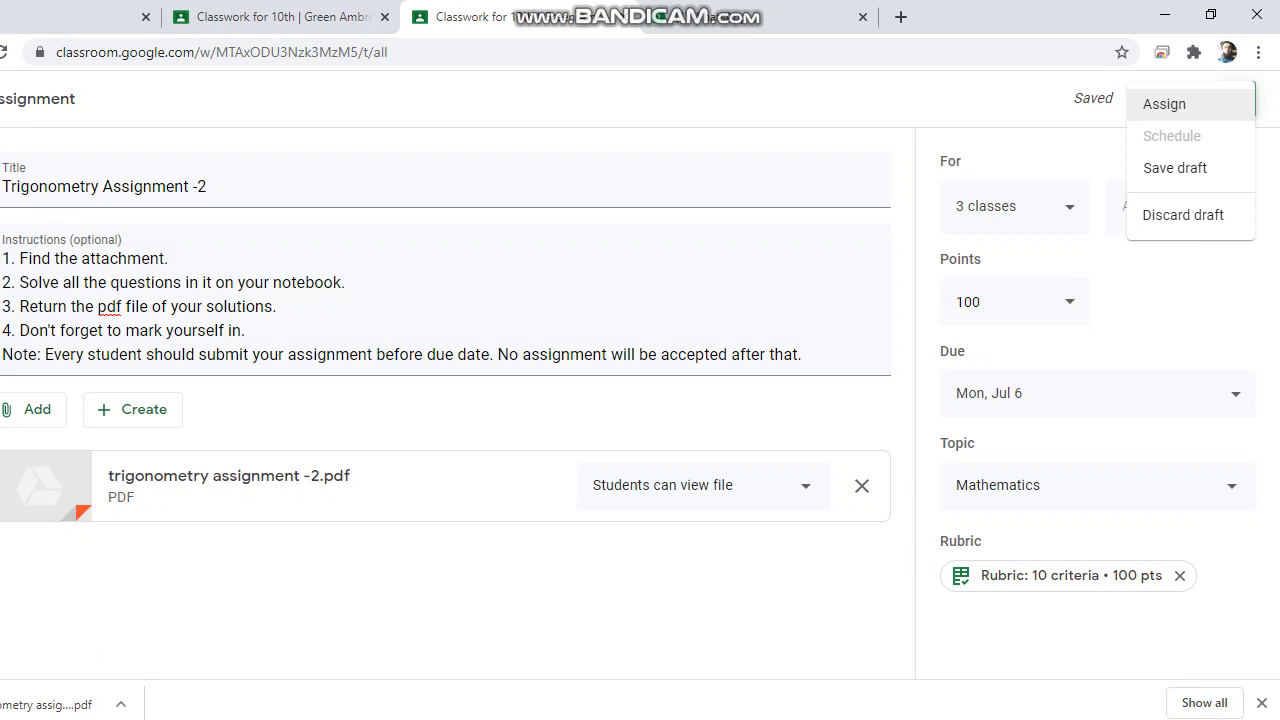
click(1164, 104)
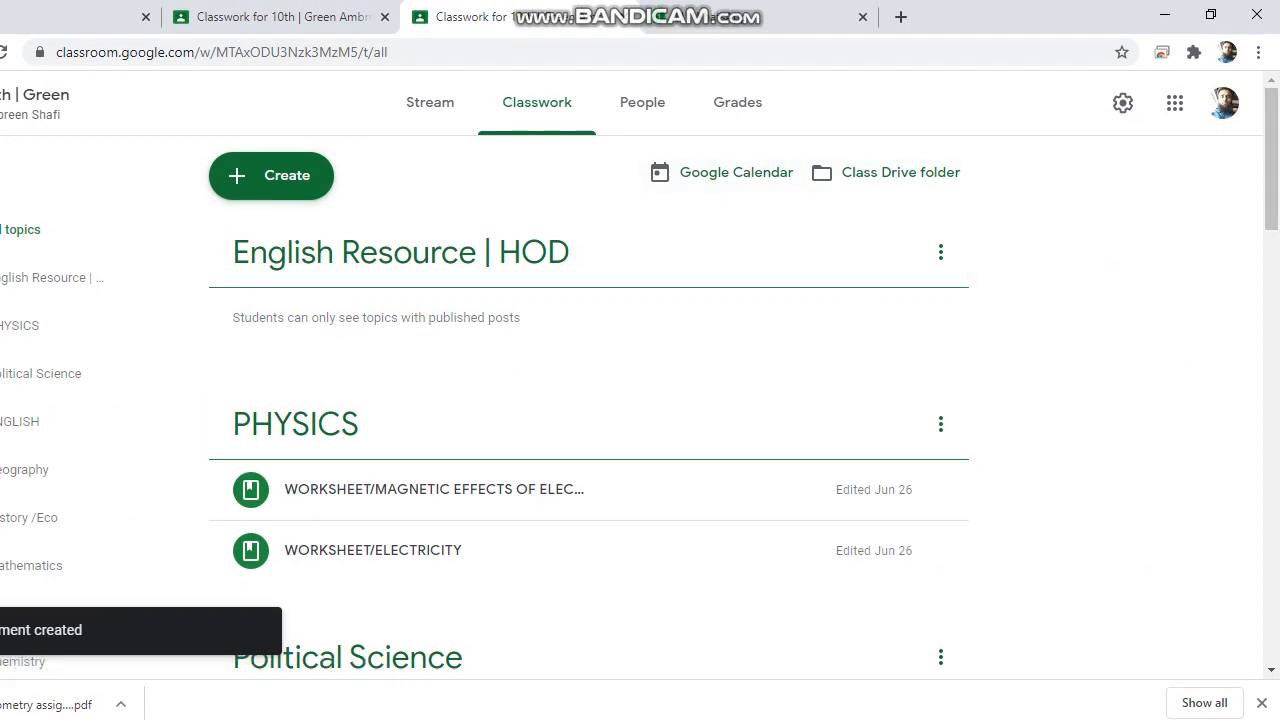
click(430, 102)
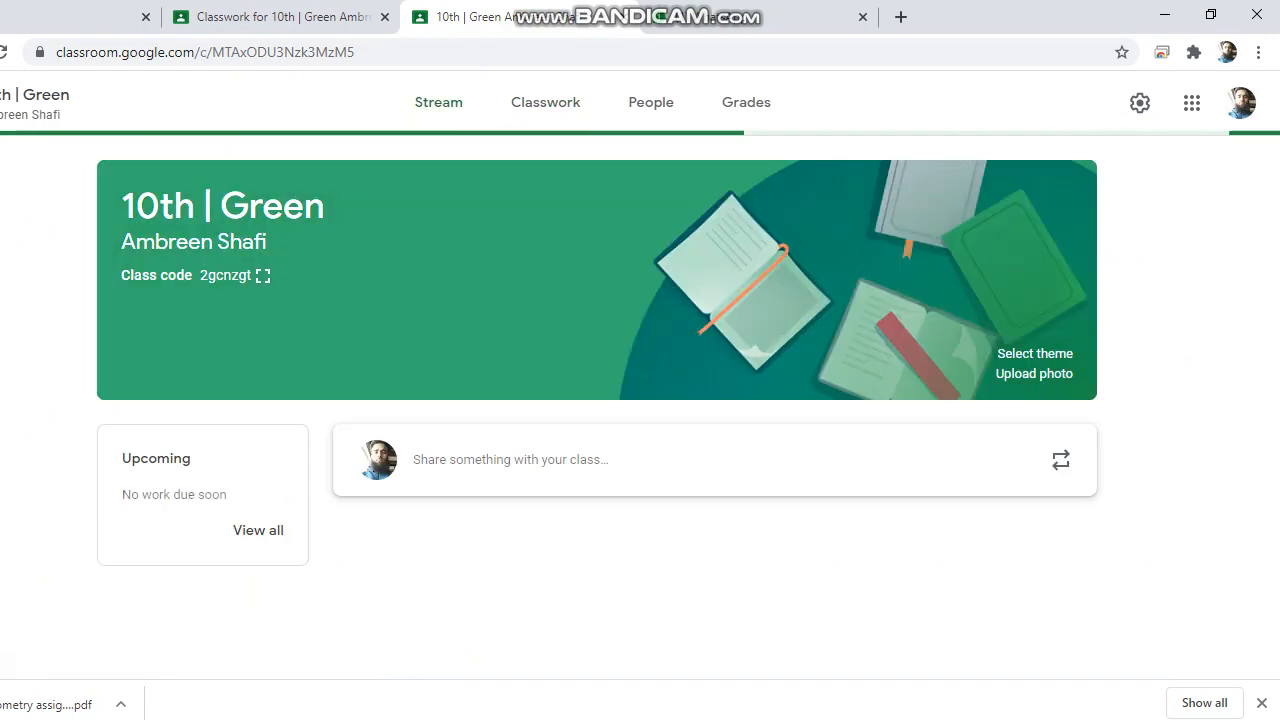